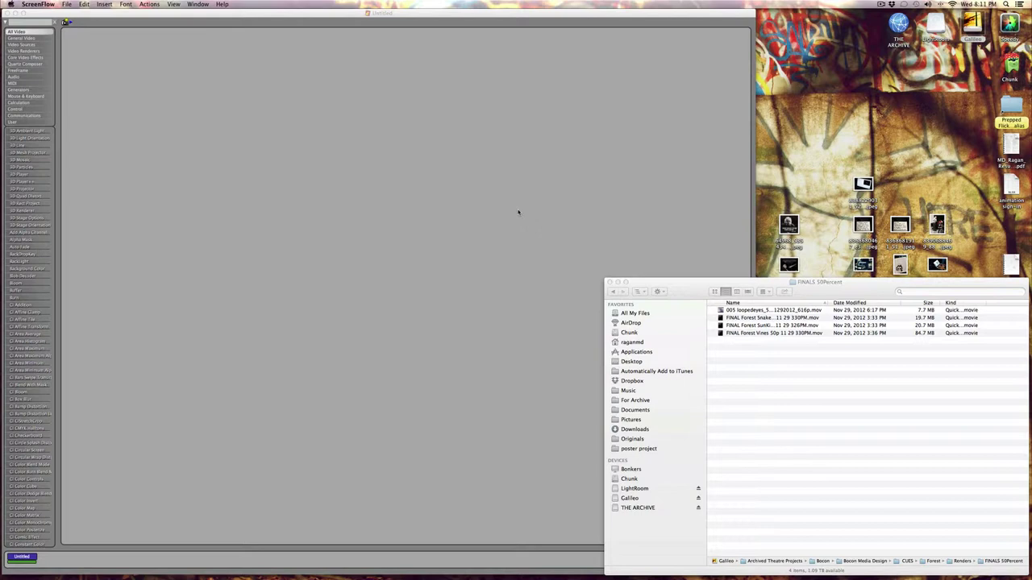
Activate the empty Untitled patch window so IsadoraCore owns the menu bar
click(474, 251)
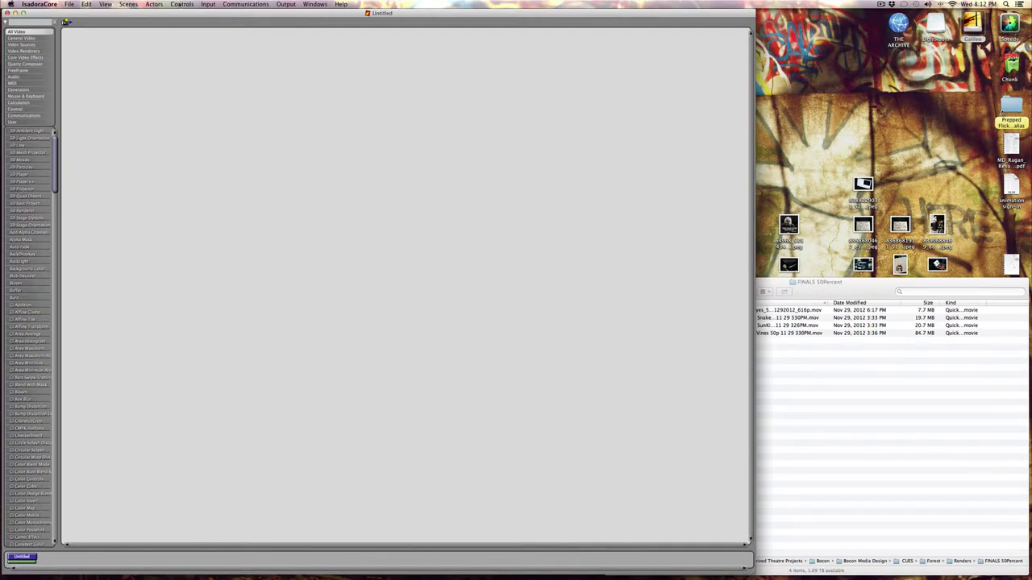
Show the grid on the patch canvas with grid snapping turned on
click(179, 4)
mouse_move(105, 4)
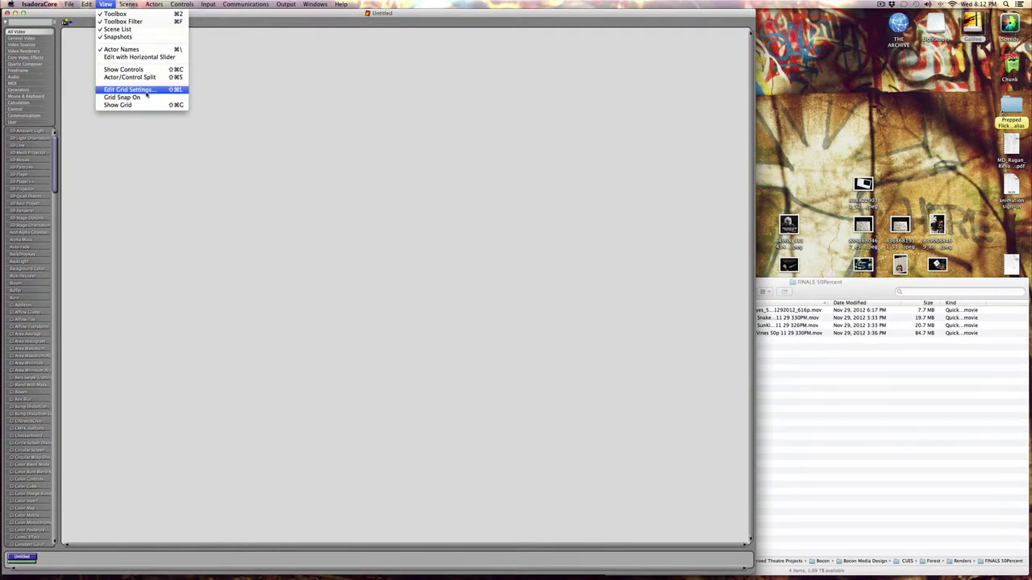
click(118, 105)
click(105, 4)
click(131, 98)
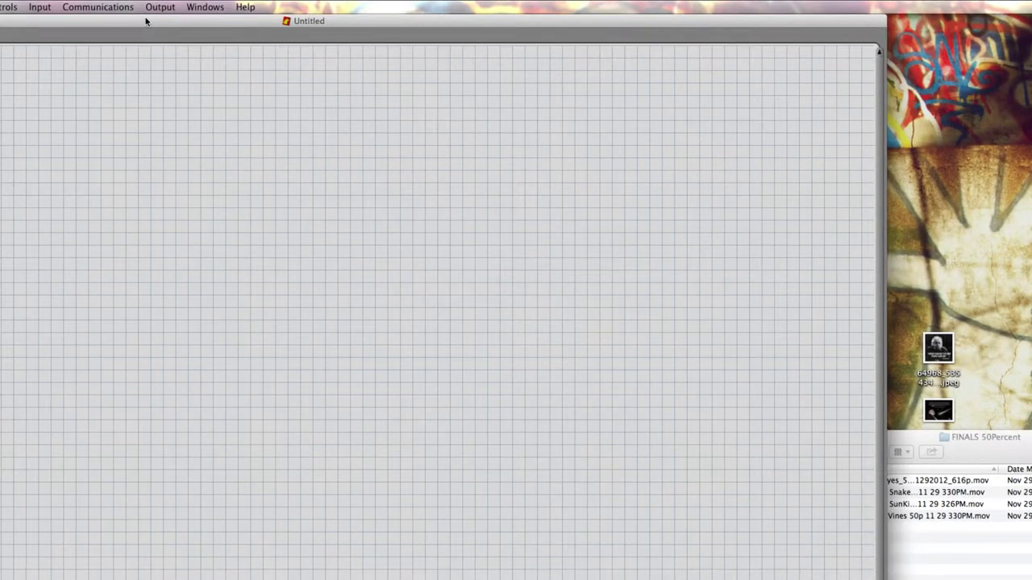
click(220, 10)
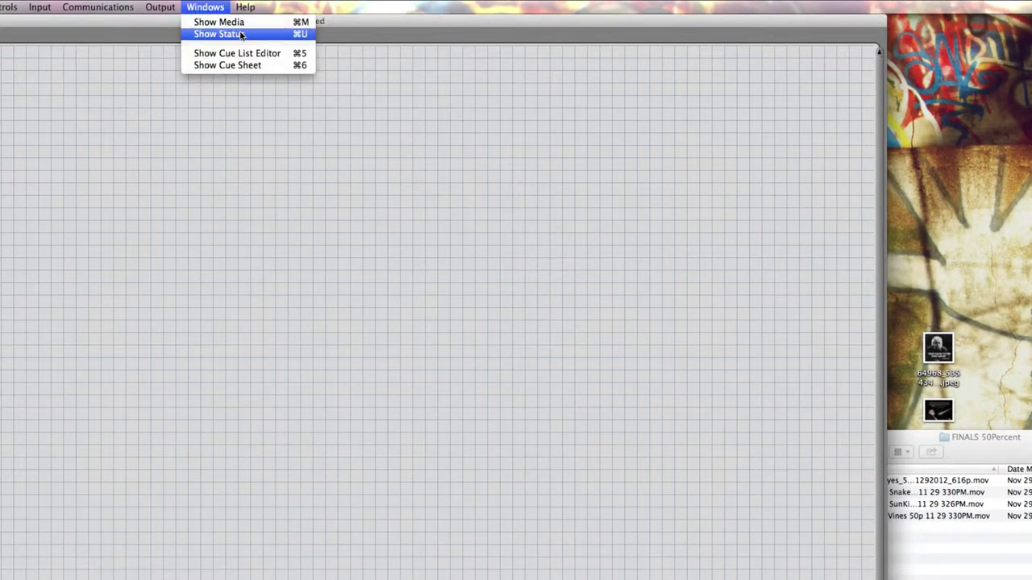
Open the Stage 1 output window and place it at the screen's lower right
mouse_move(159, 11)
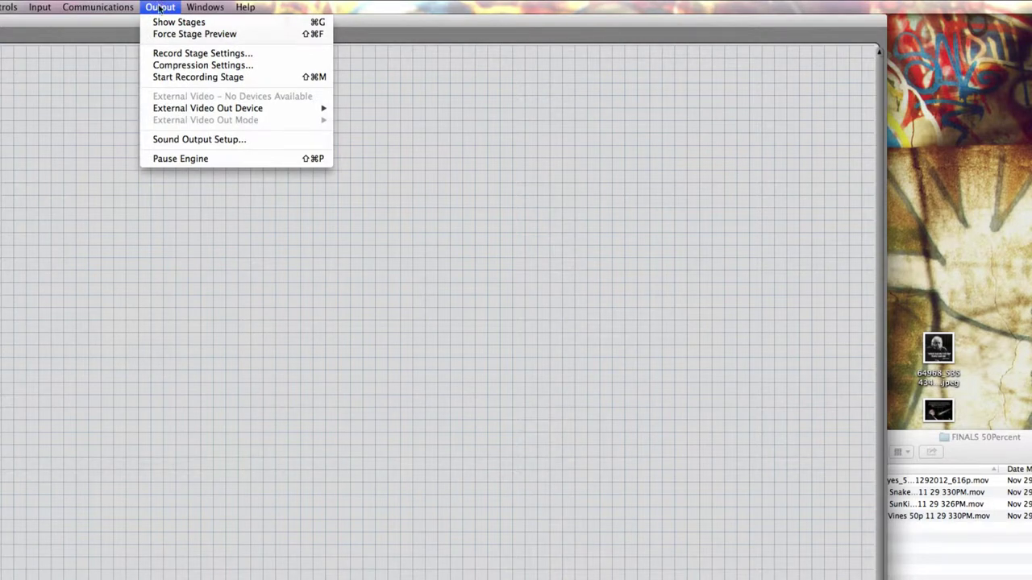
click(177, 23)
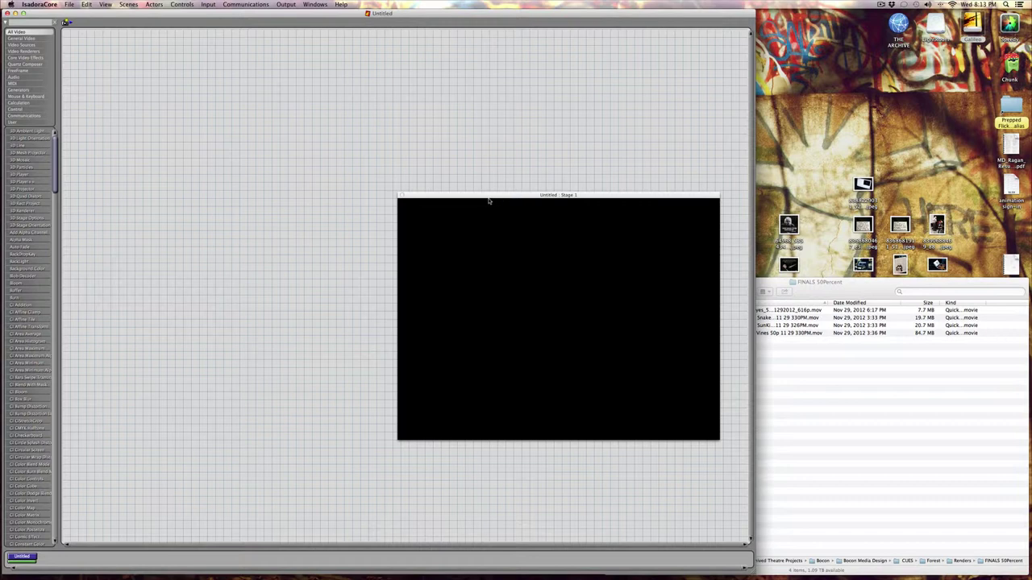
drag(488, 196, 800, 337)
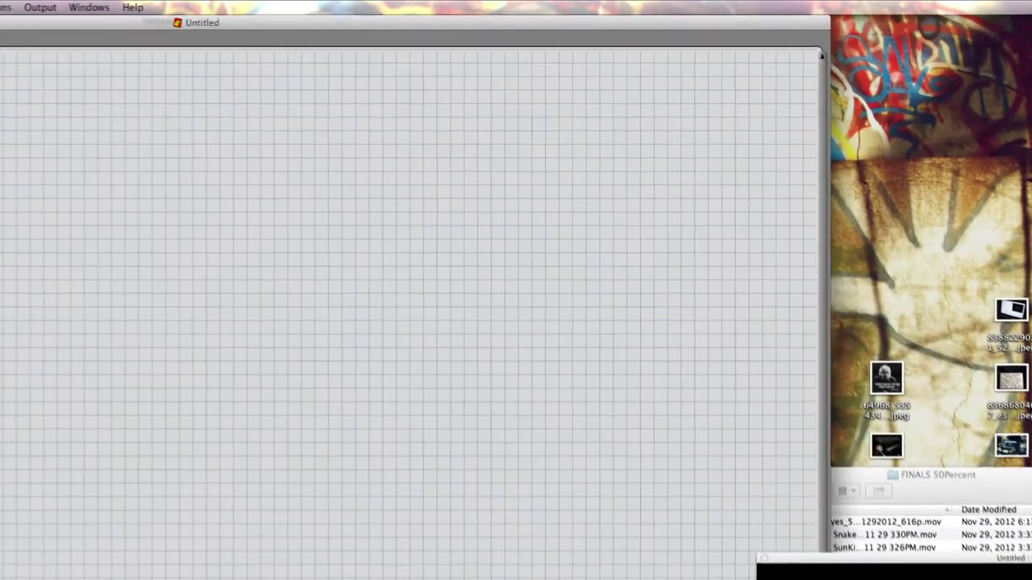
Launch Import Media by searching 'imp' in the Help menu
click(341, 4)
text(imp)
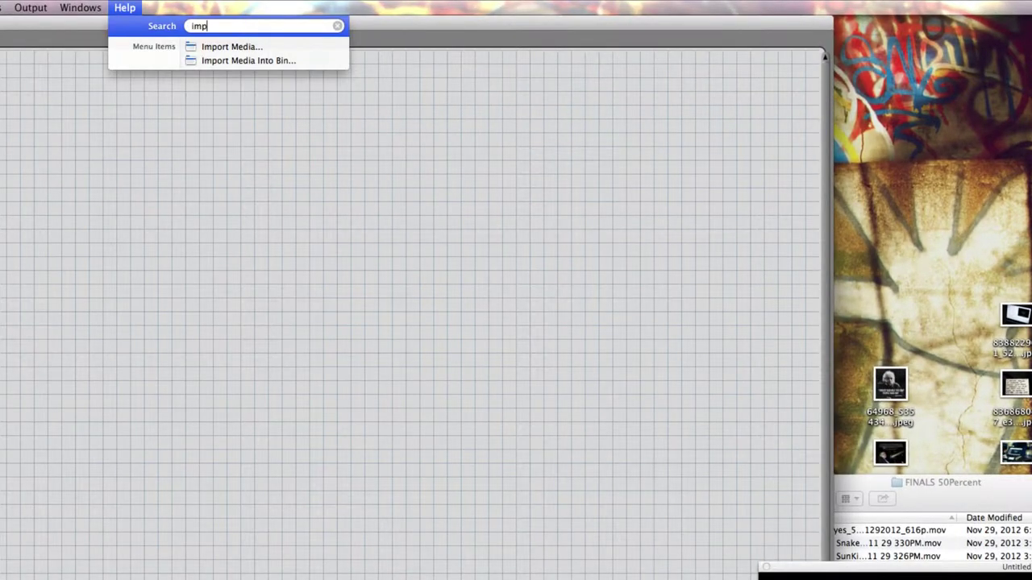
key(Down)
key(Return)
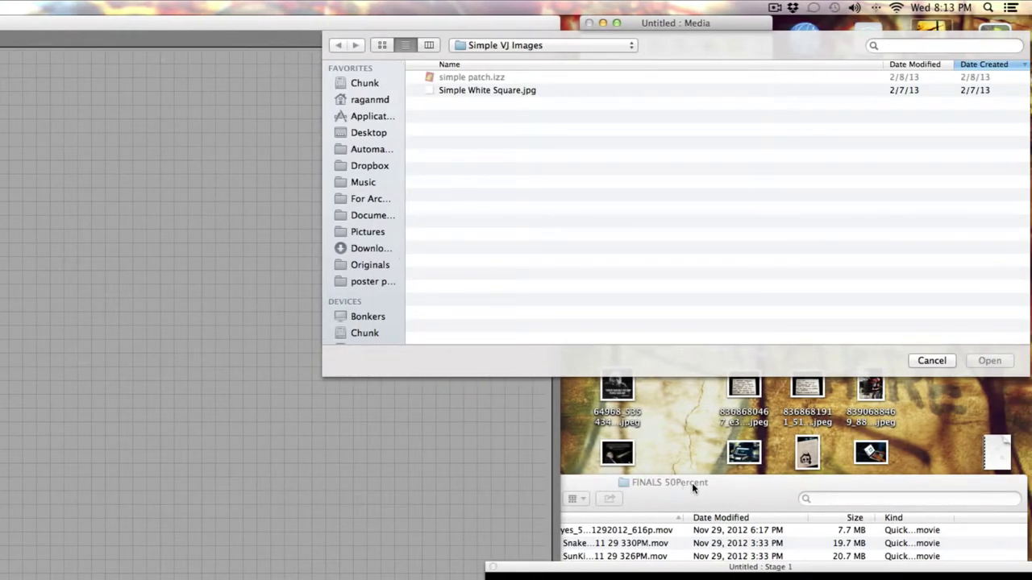
scroll(362, 233, down, 5)
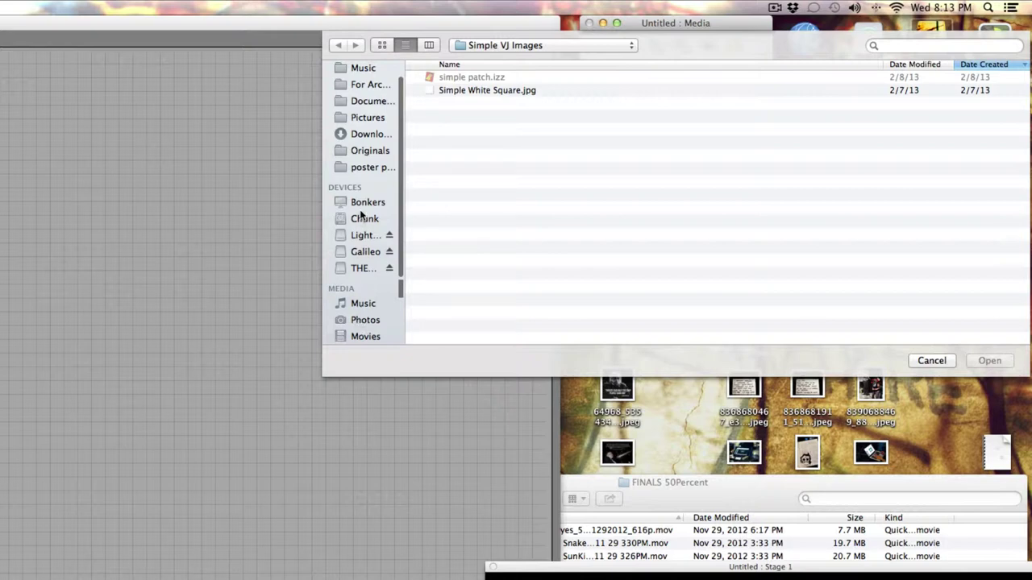
Import the Forest Snakes, SunKing and Vines movies from FINALS 50Percent, then enlarge the Media window
click(362, 252)
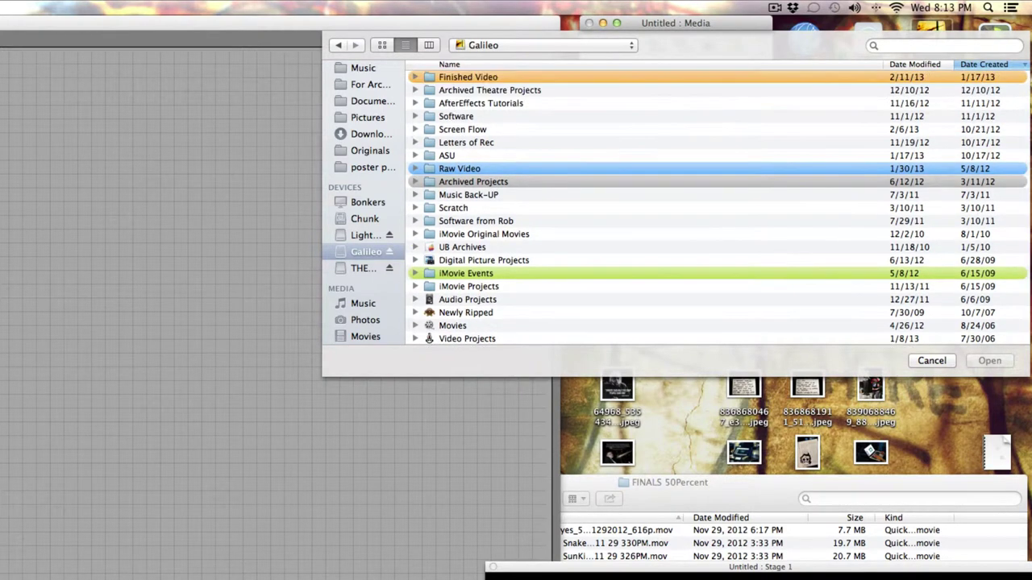
double_click(513, 89)
double_click(513, 77)
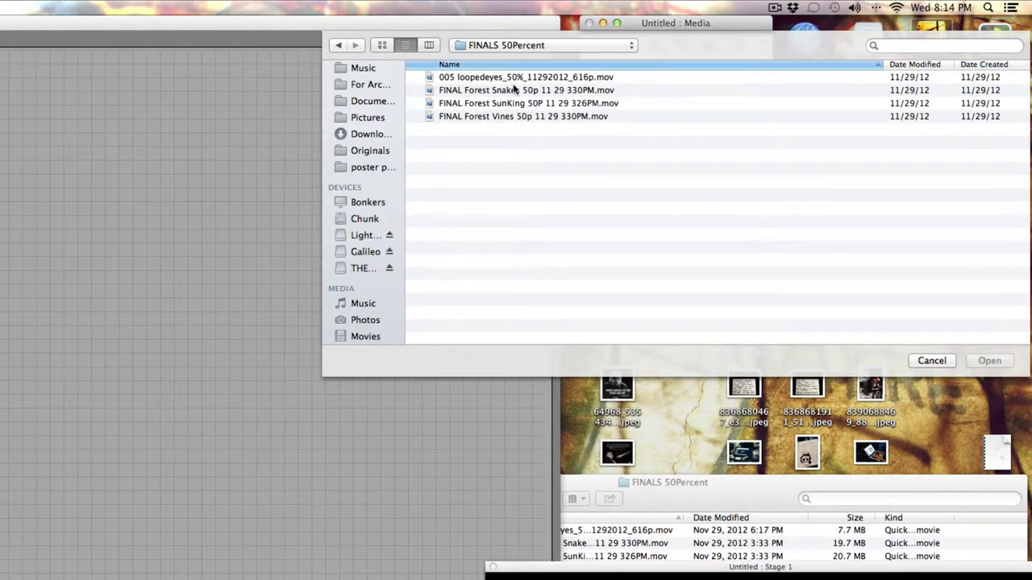
click(513, 89)
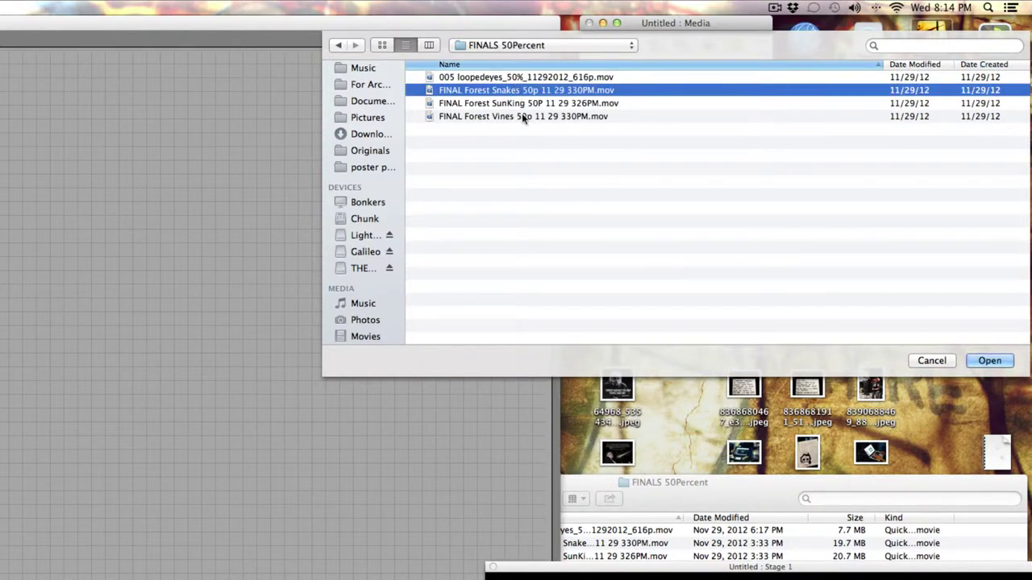
shift+click(521, 116)
click(989, 361)
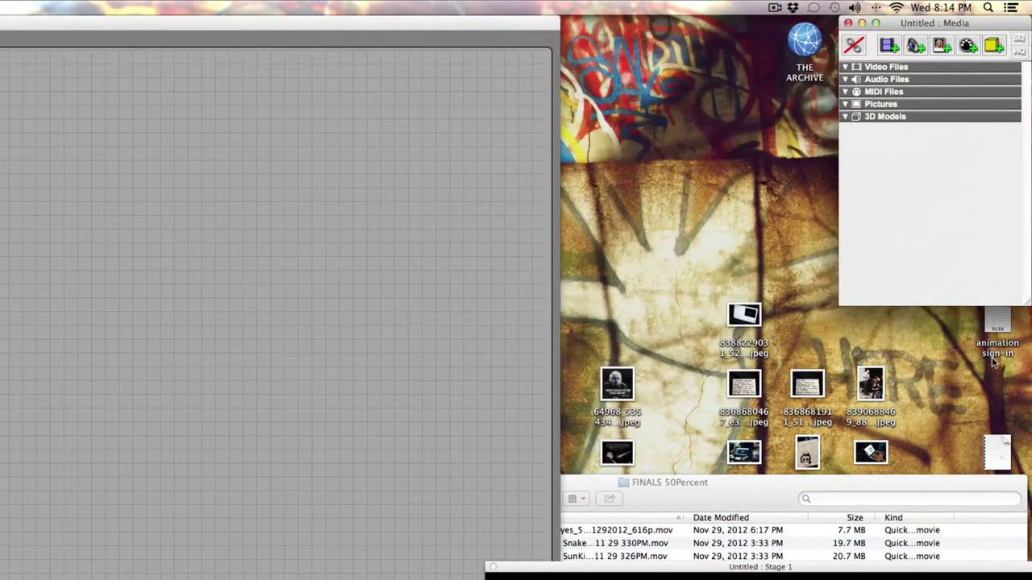
drag(924, 23, 644, 5)
drag(756, 304, 881, 367)
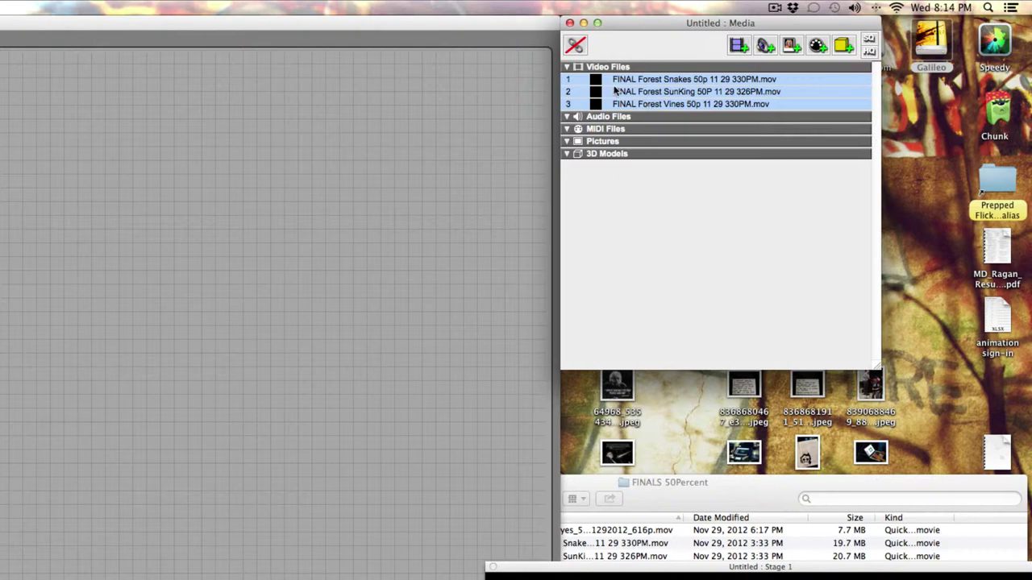
Deselect the three imported movies in the Media window
click(724, 209)
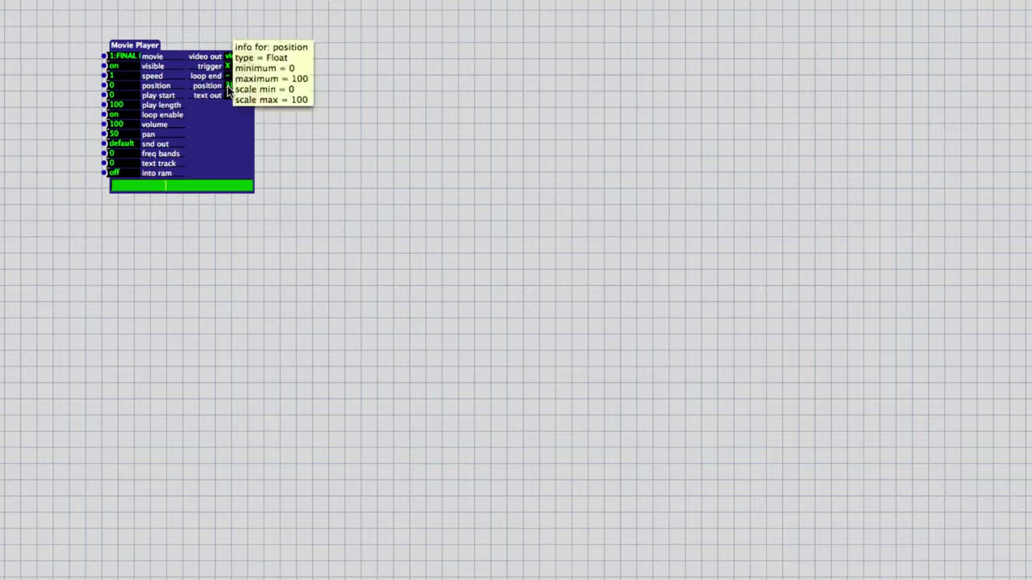
mouse_move(229, 93)
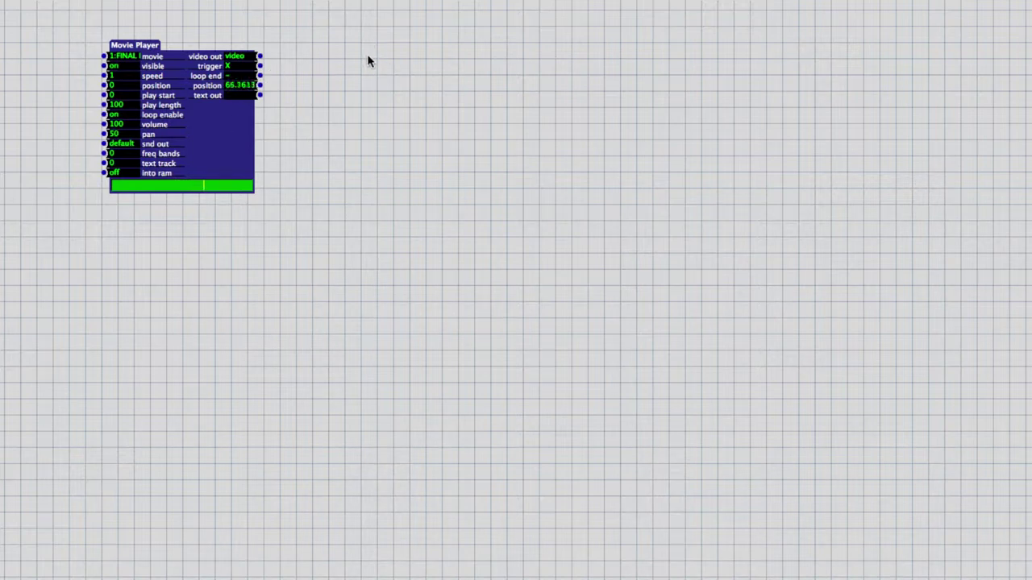
Add a Projector actor via the 'pro' search, beside the Movie Player
double_click(369, 60)
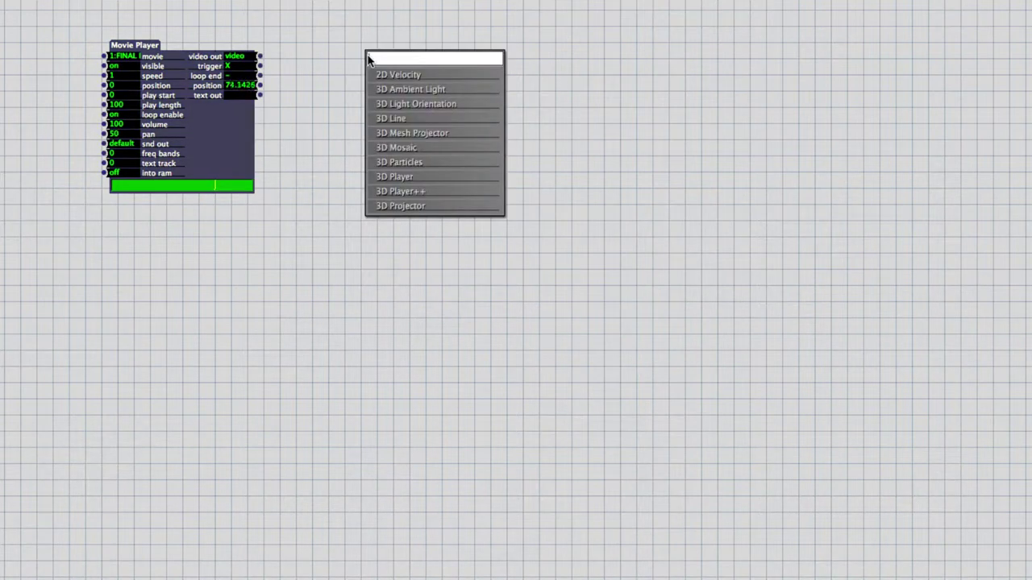
text(pro)
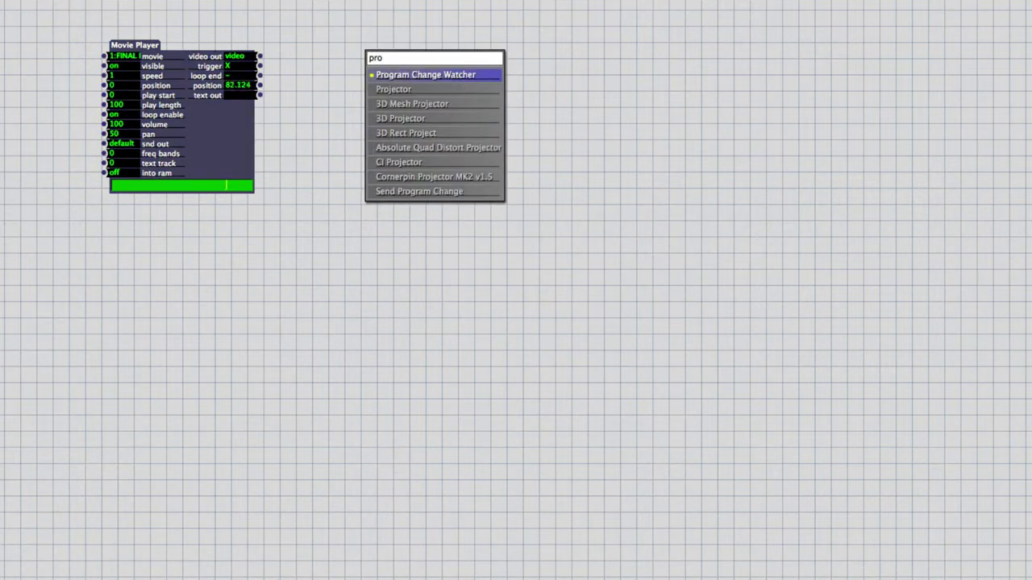
key(Down)
key(Return)
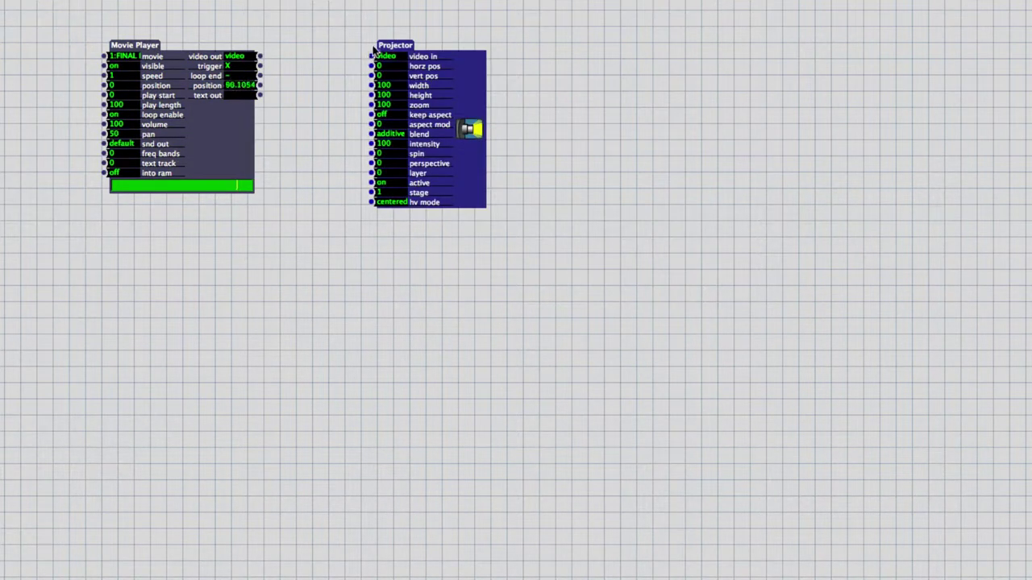
drag(384, 40, 382, 33)
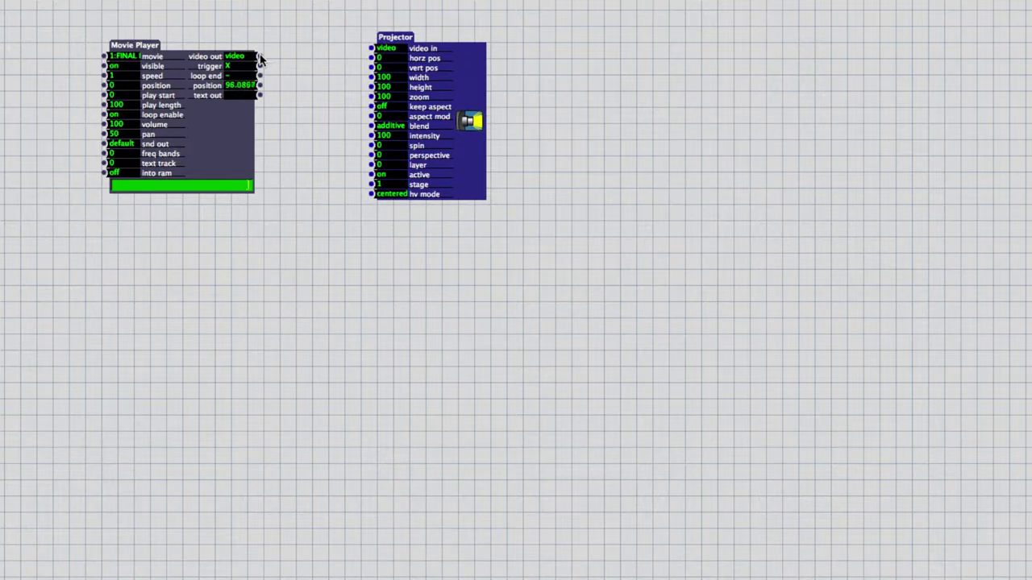
Wire the Movie Player's video out into the Projector's video in and check its zoom setting
drag(259, 56, 376, 48)
click(398, 45)
key(Down)
key(Down)
key(Down)
key(Down)
key(Down)
key(Down)
key(Down)
key(Down)
key(Down)
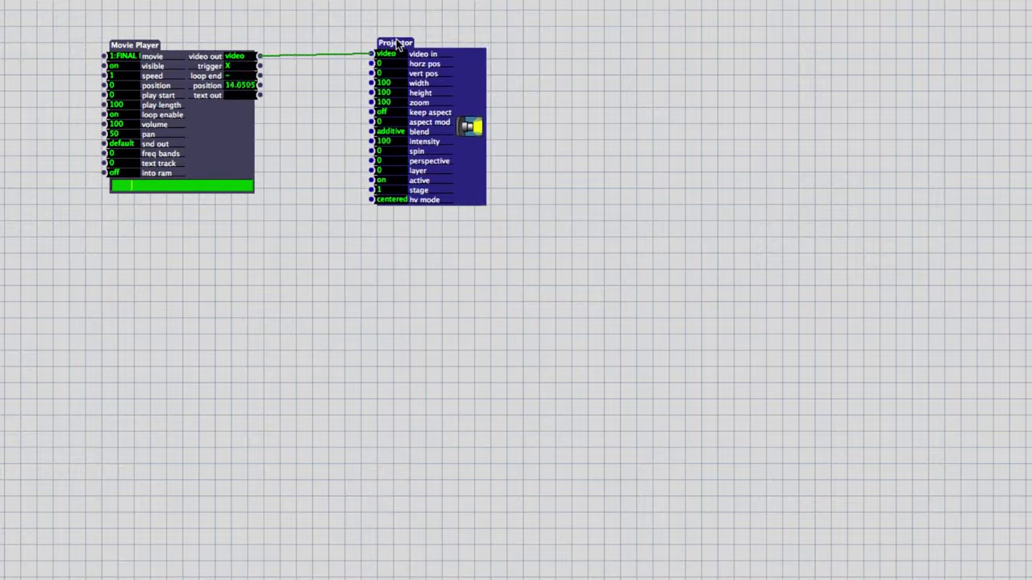
click(548, 157)
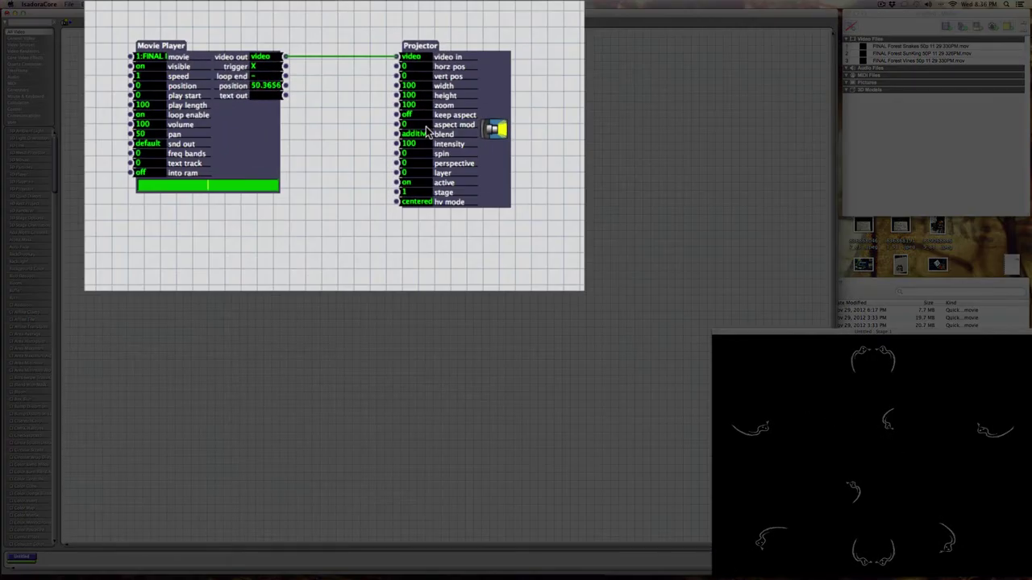
double_click(388, 84)
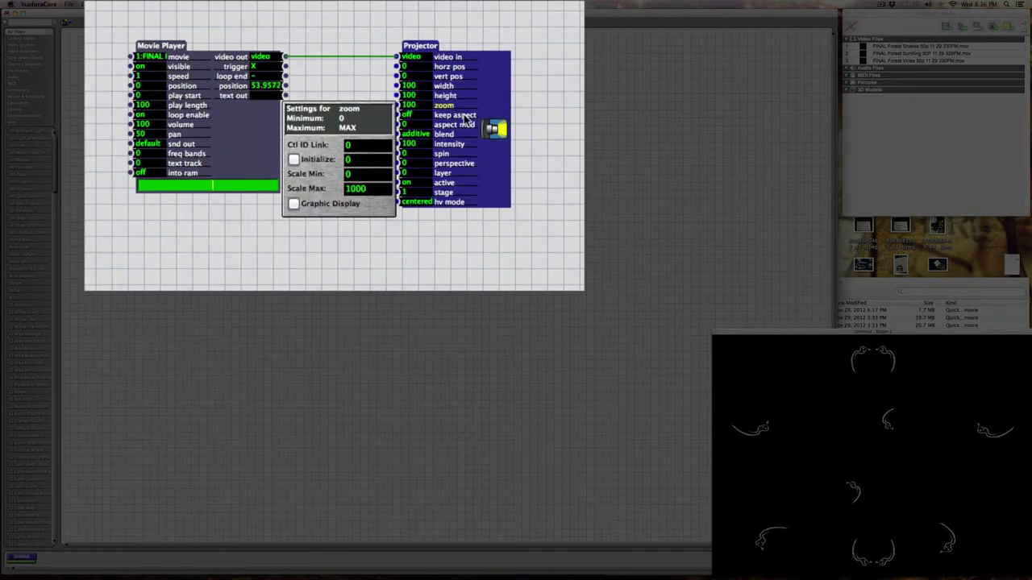
click(461, 105)
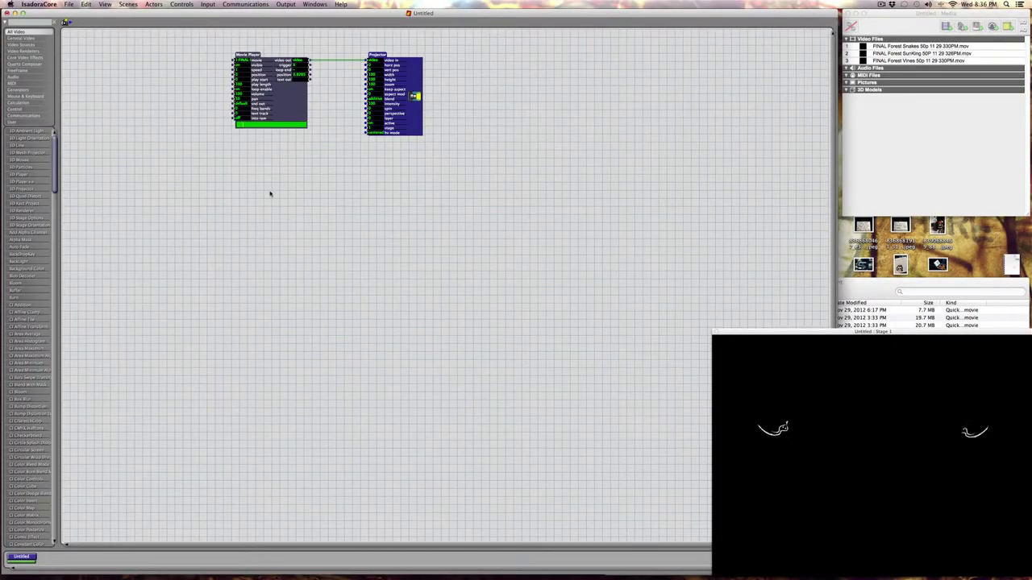
Duplicate the Movie Player and Projector pair twice
drag(275, 36, 412, 169)
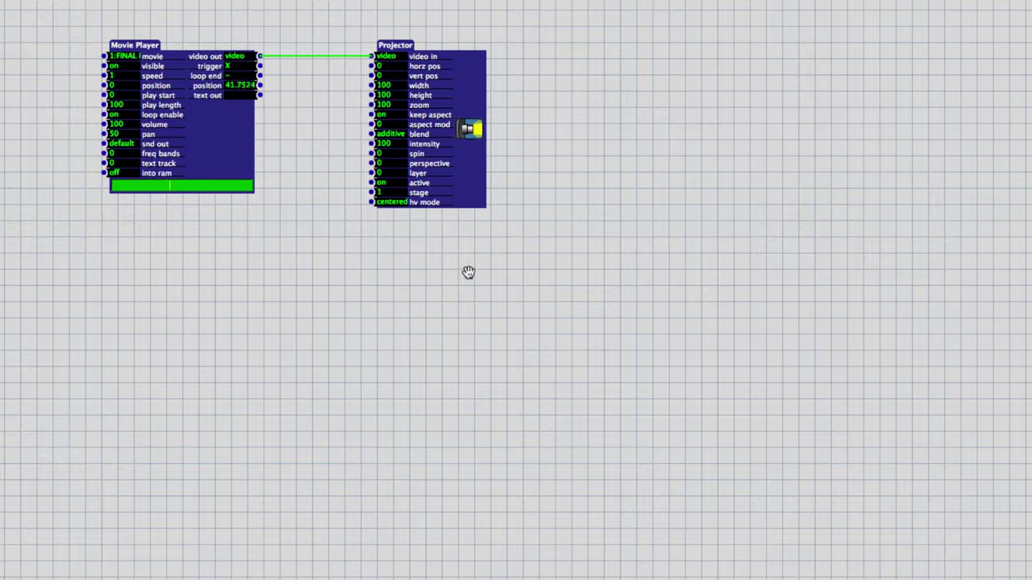
key(super+d)
key(super+d)
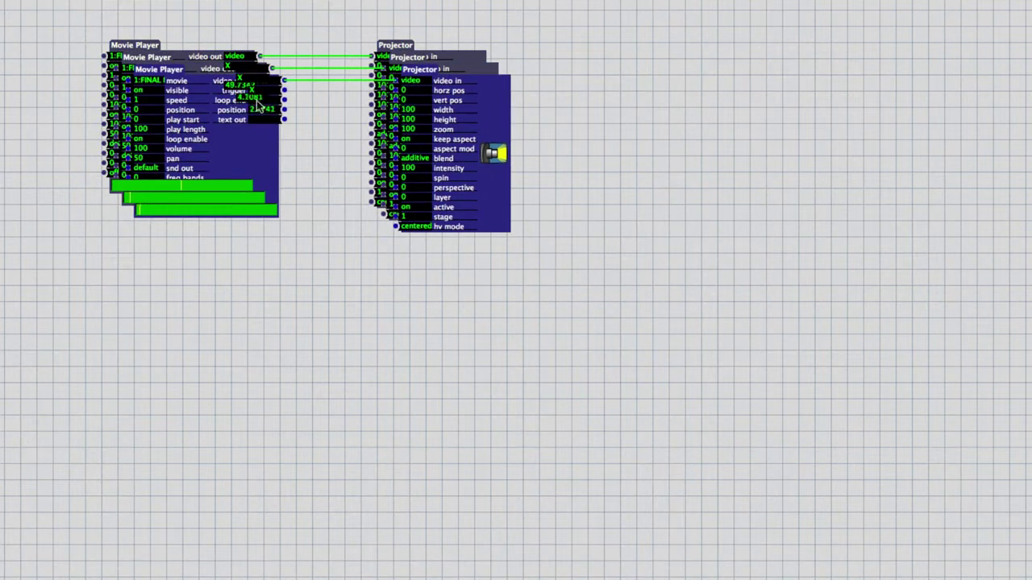
key(Down)
key(Down)
key(Down)
key(Down)
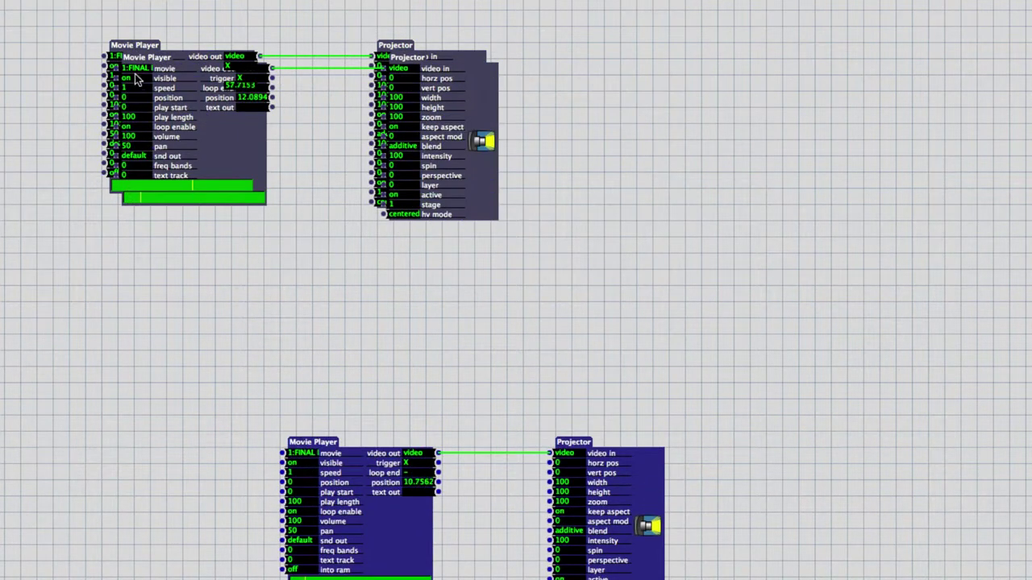
Move the second Movie Player–Projector pair directly below the top pair
mouse_move(141, 56)
mouse_down()
mouse_move(145, 161)
mouse_move(143, 61)
mouse_up()
click(474, 105)
shift+click(229, 137)
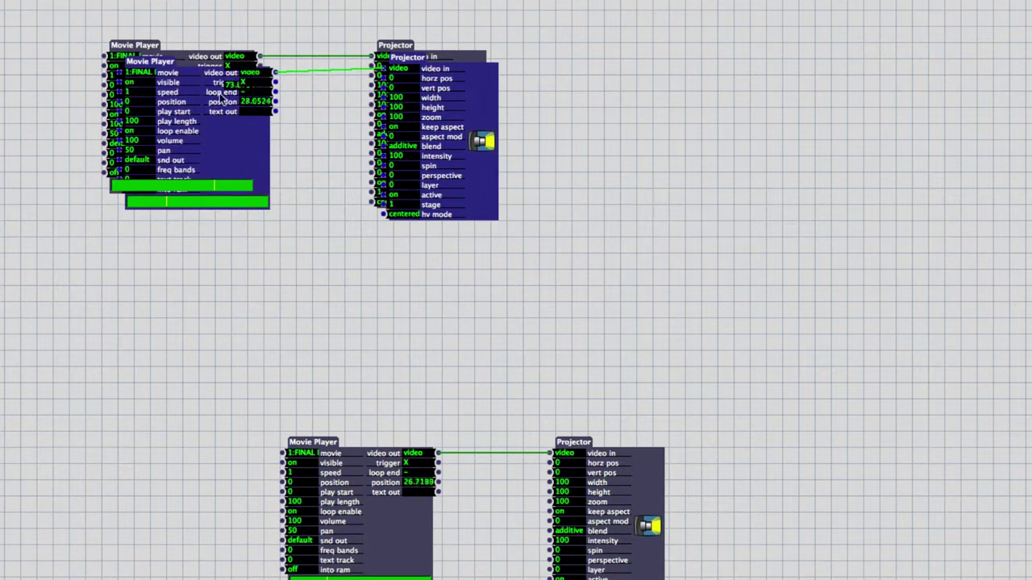
drag(167, 71, 152, 211)
key(Down)
key(Down)
key(Down)
key(Down)
key(Down)
key(Down)
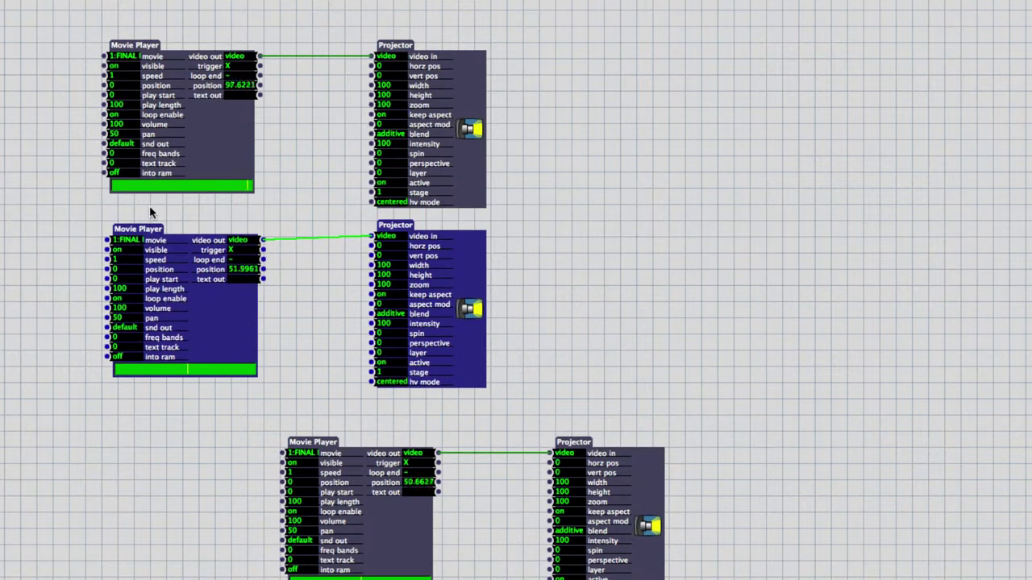
double_click(212, 250)
click(212, 253)
key(Up)
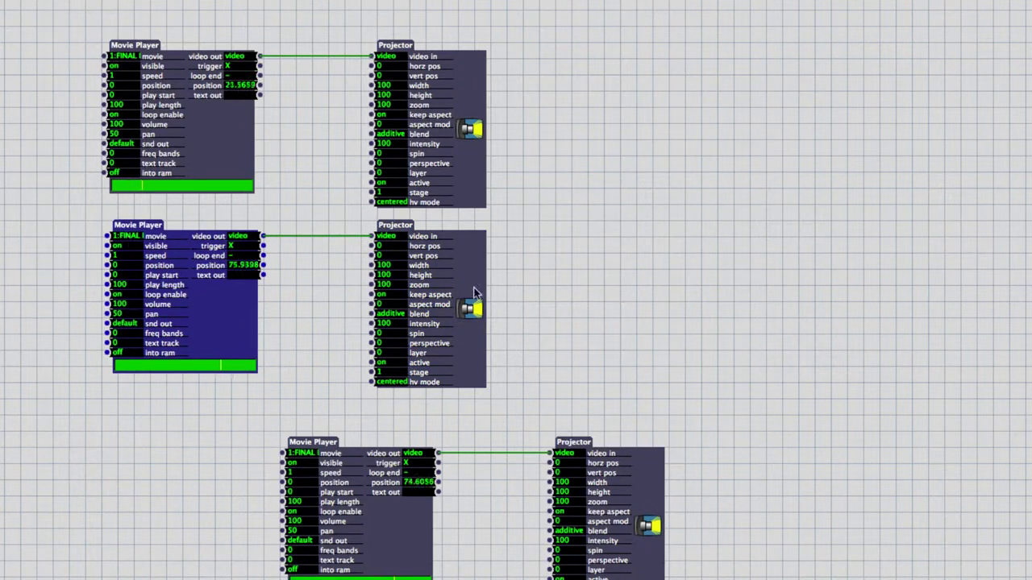
Move the bottom pair up so it sits under the middle pair
drag(374, 416, 692, 577)
drag(319, 442, 140, 362)
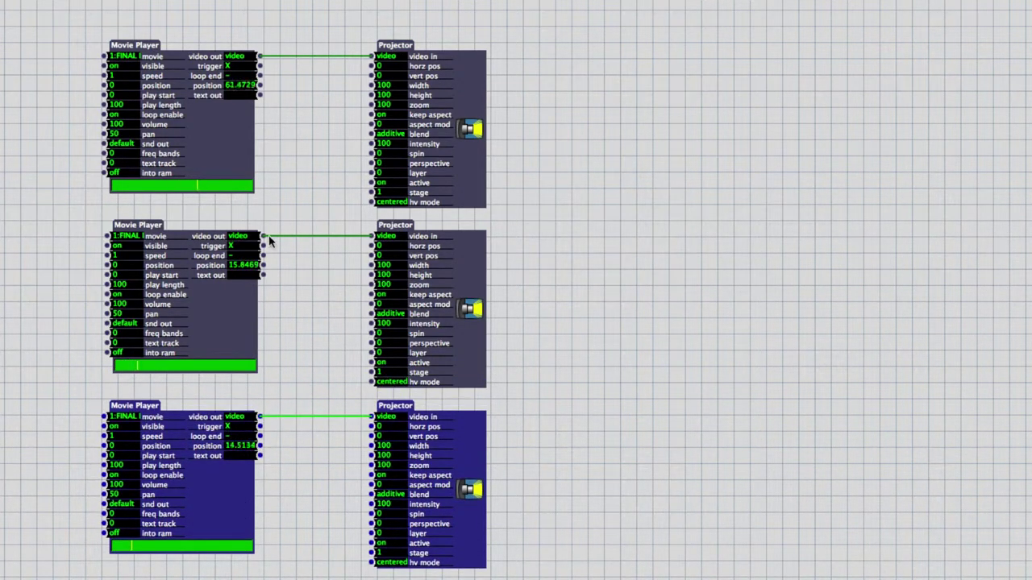
click(305, 237)
Set the middle Movie Player's movie number to 2
click(134, 239)
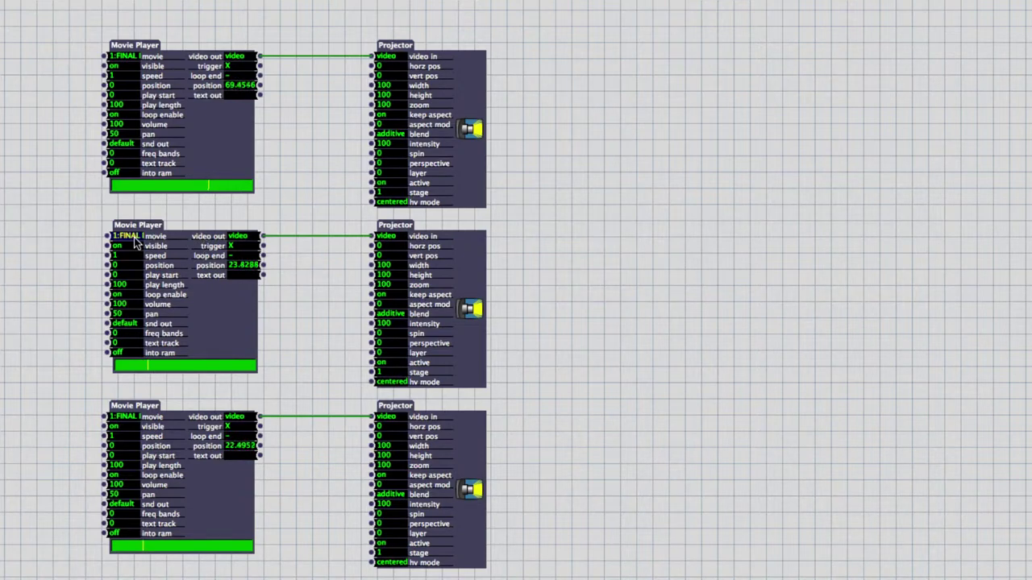
text(2)
key(Return)
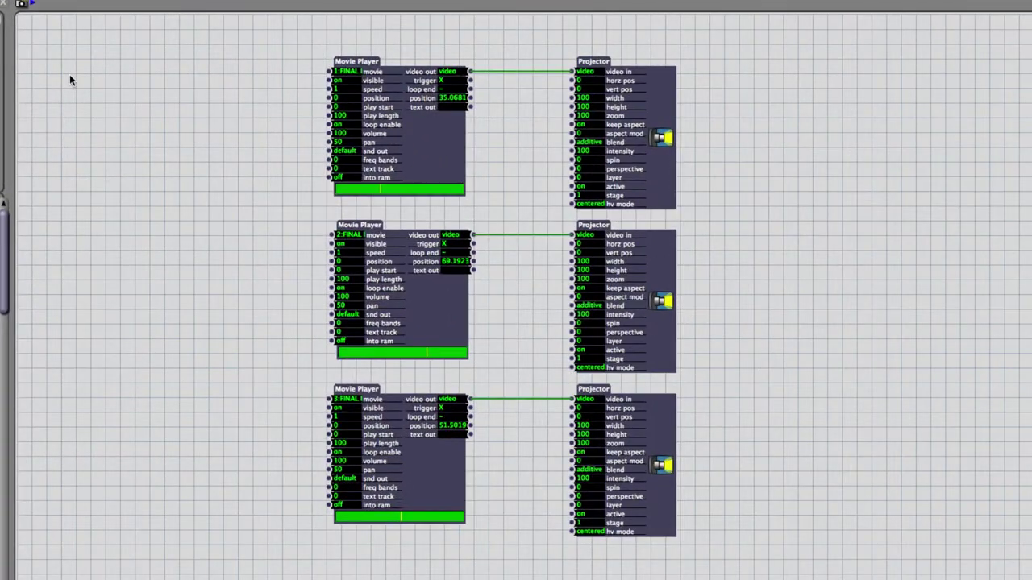
Add a Trigger Value actor via 'trig' and cord its output toward the top Movie Player
double_click(70, 74)
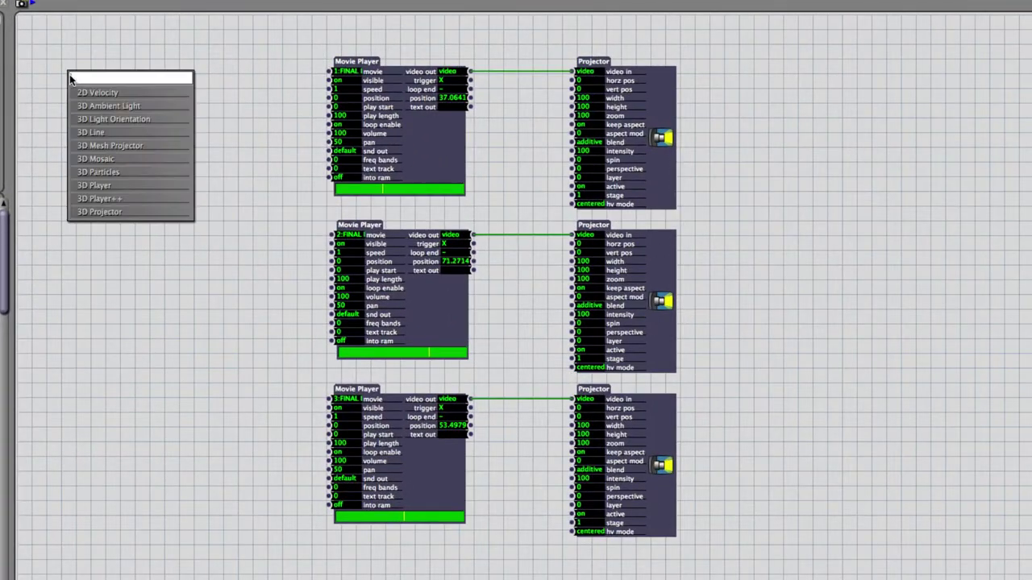
text(trig)
key(Down)
key(Down)
key(Down)
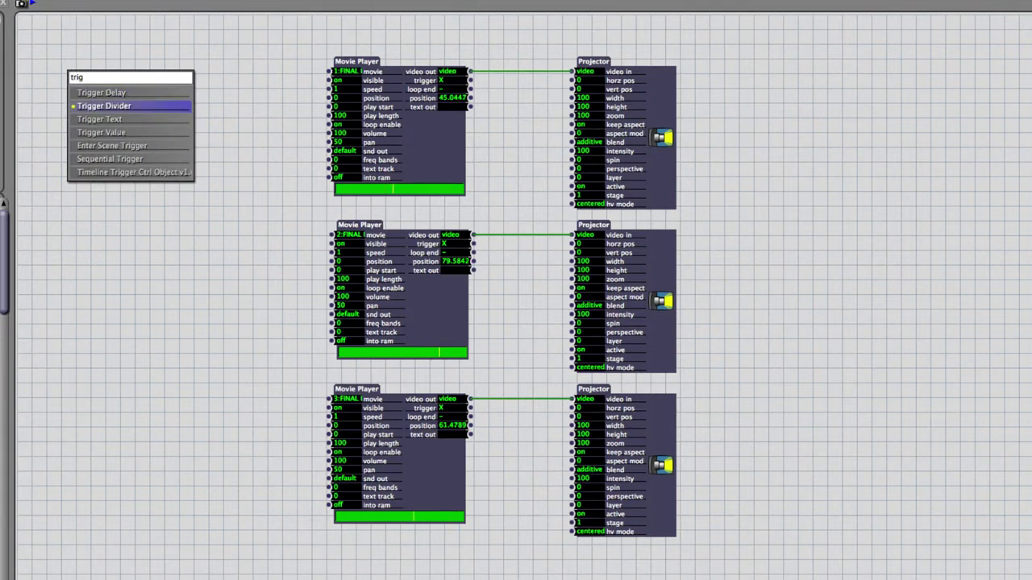
key(Return)
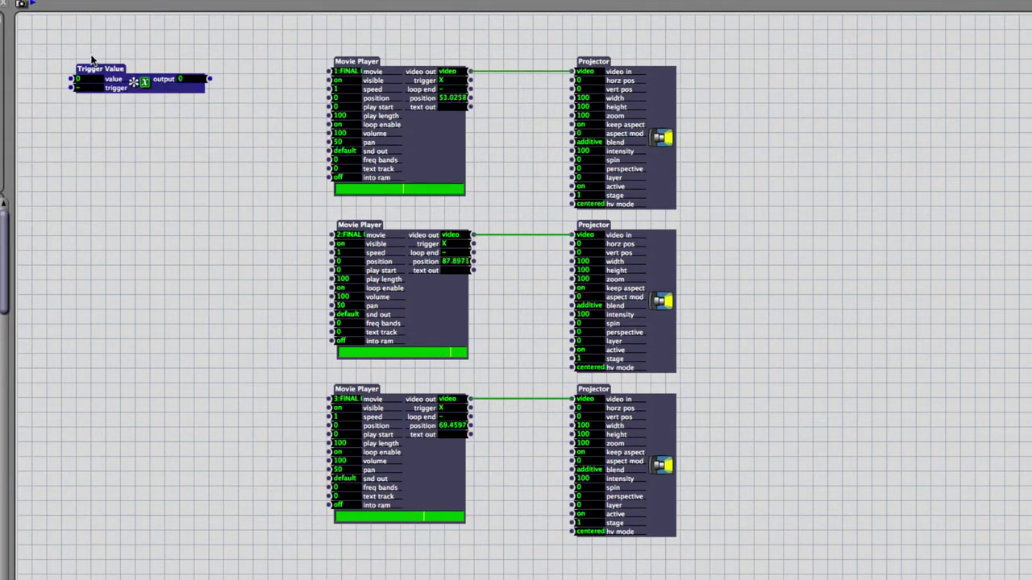
drag(103, 66, 74, 69)
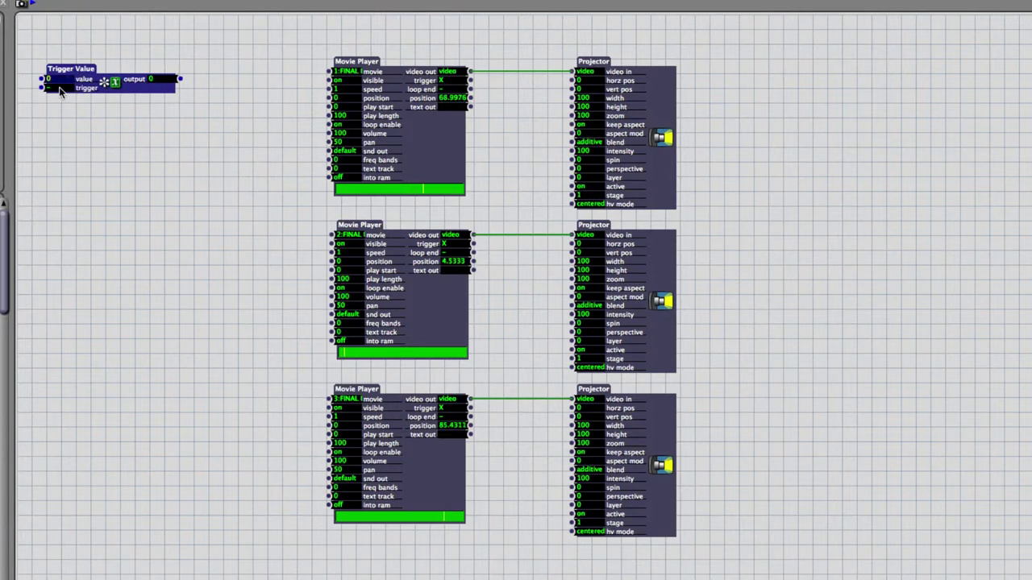
drag(181, 79, 331, 89)
Wire the Trigger Value into the middle and bottom players' speed inputs and fire it for speed 0
drag(91, 71, 87, 78)
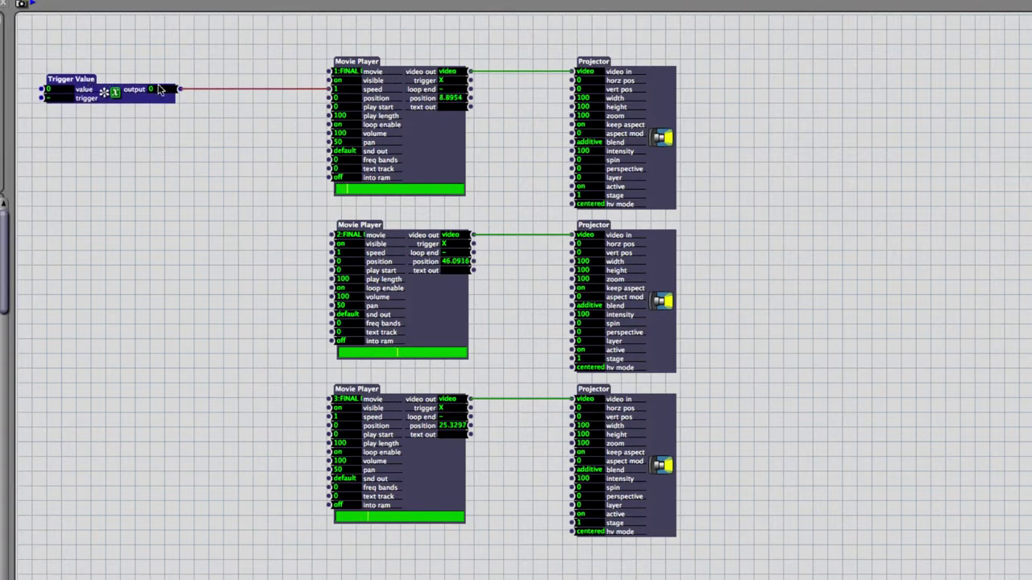
drag(179, 87, 330, 255)
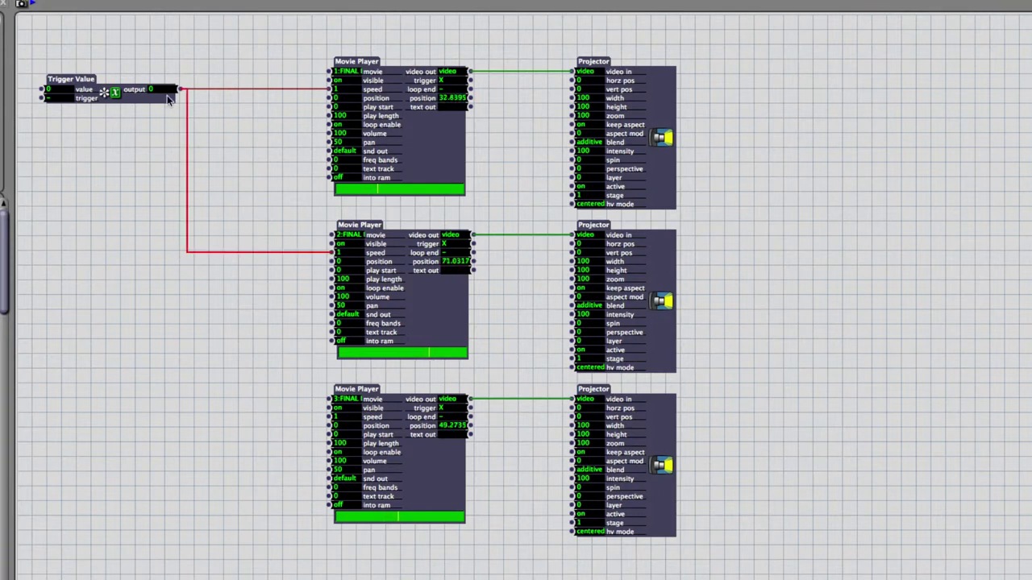
drag(179, 91, 186, 305)
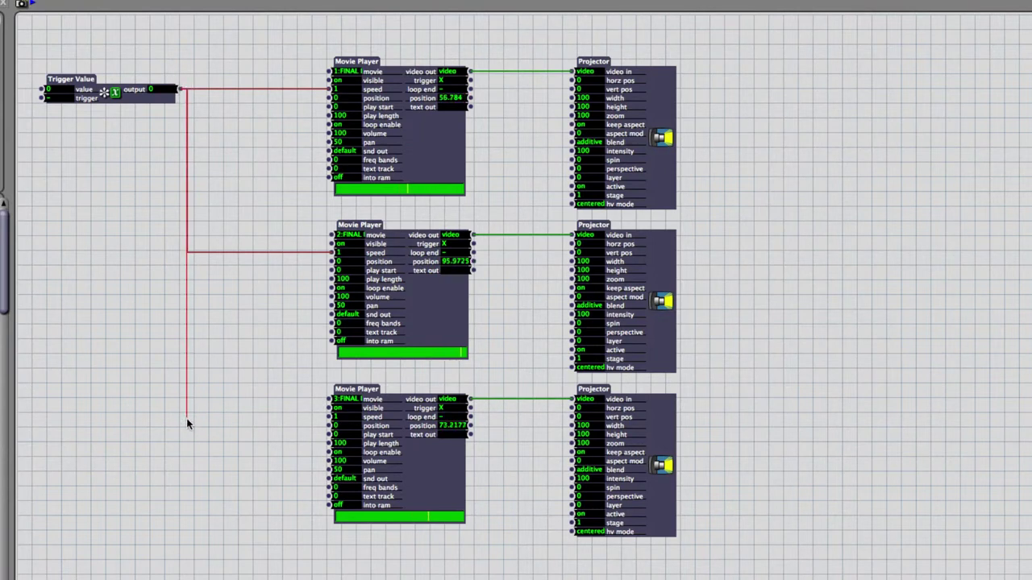
drag(187, 424, 325, 420)
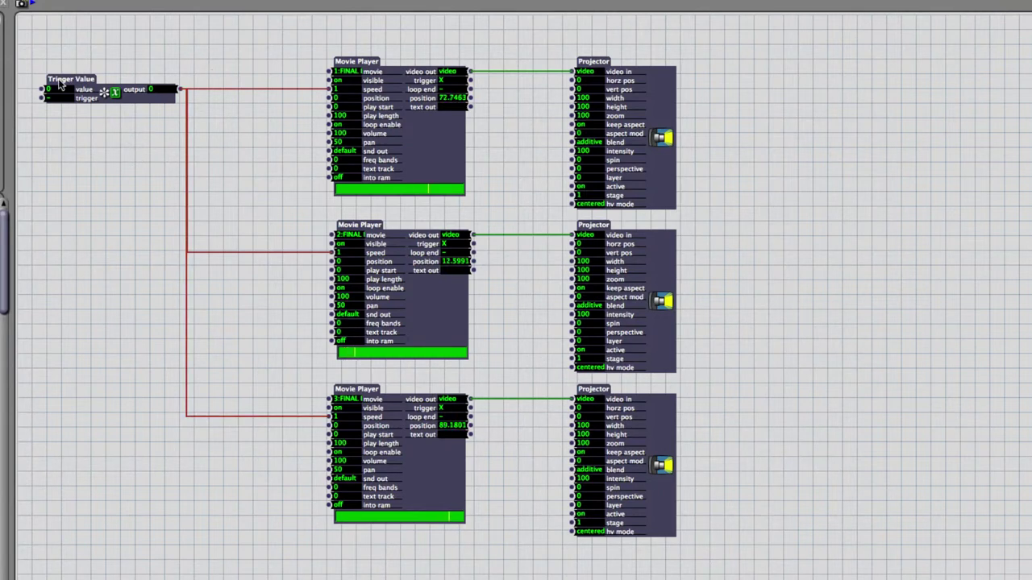
click(50, 99)
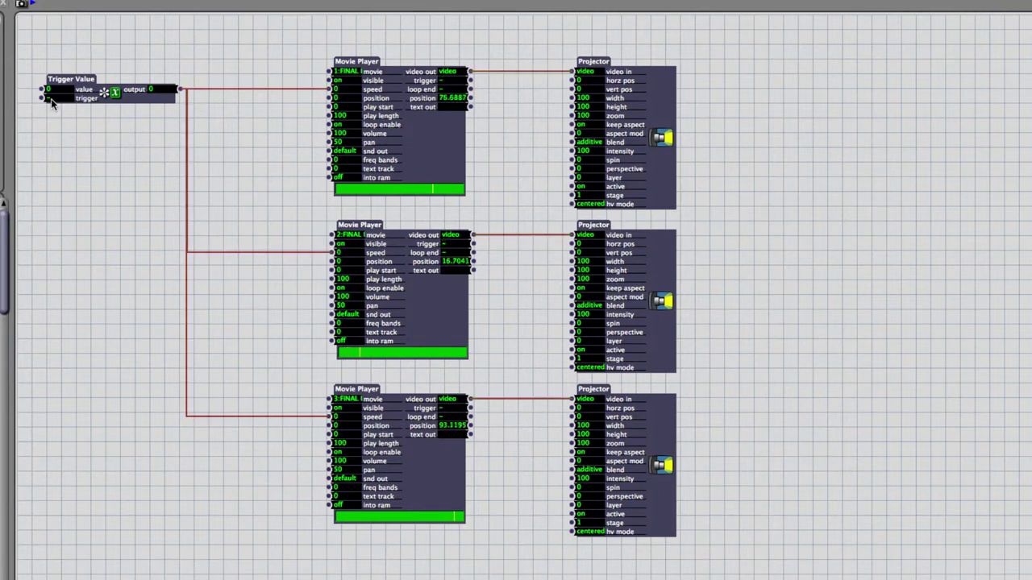
Tidy the trigger wire segments and move the Trigger Value closer to the players
drag(224, 51, 329, 556)
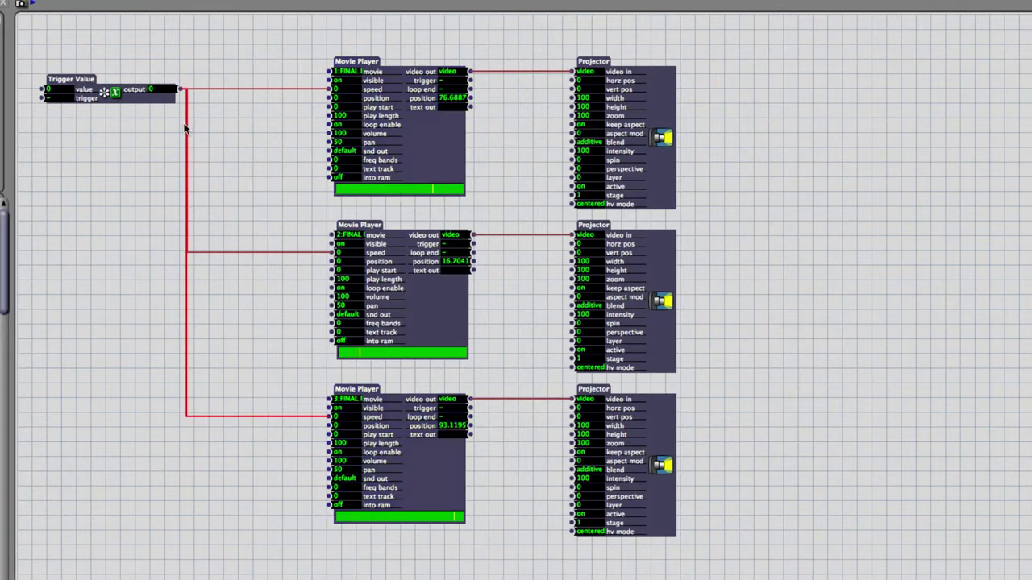
drag(186, 127, 285, 139)
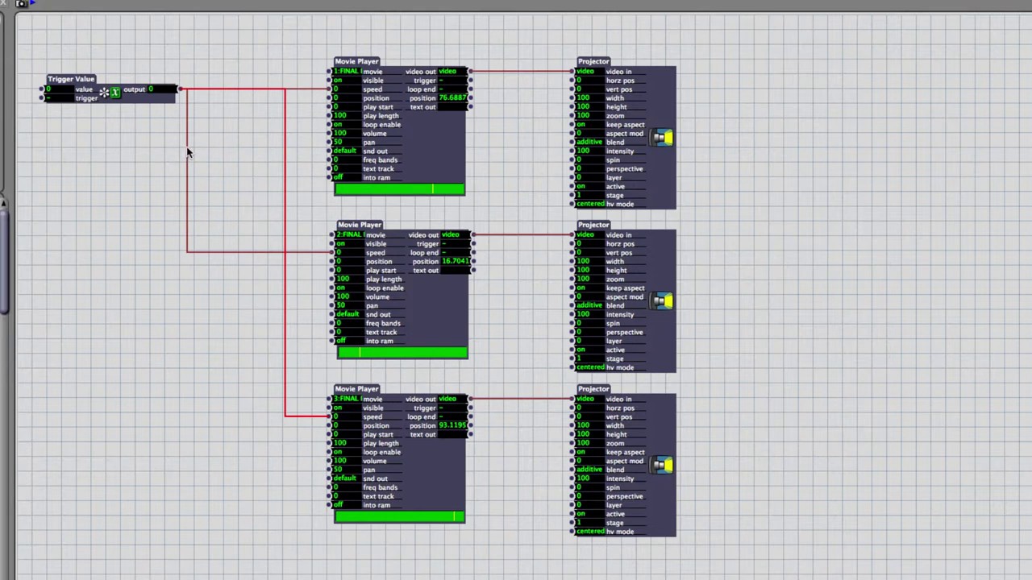
drag(185, 151, 282, 159)
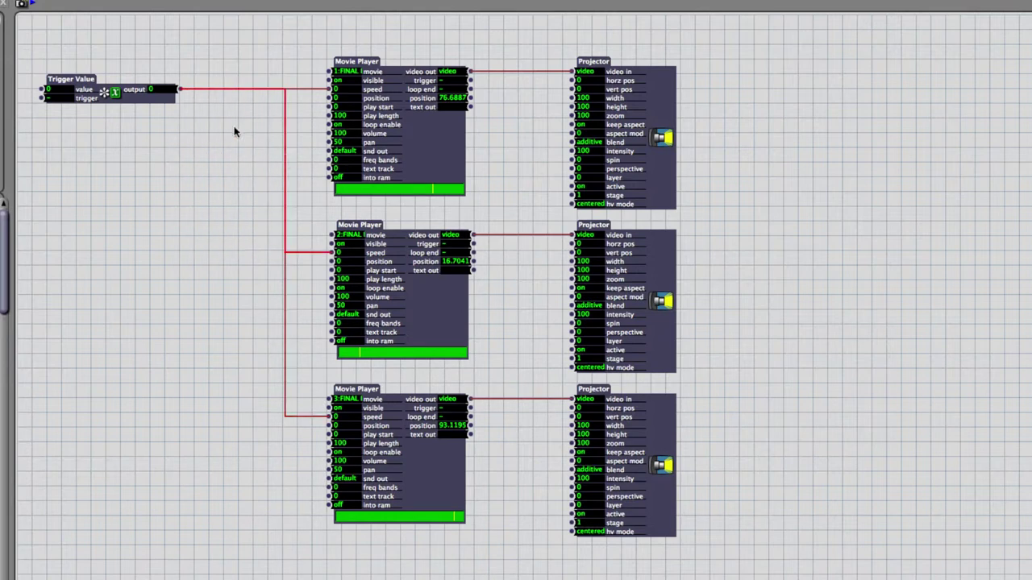
drag(84, 88, 168, 89)
Duplicate the Trigger Value below the original, set the copy to 1, and wire it to the players' speed
click(207, 133)
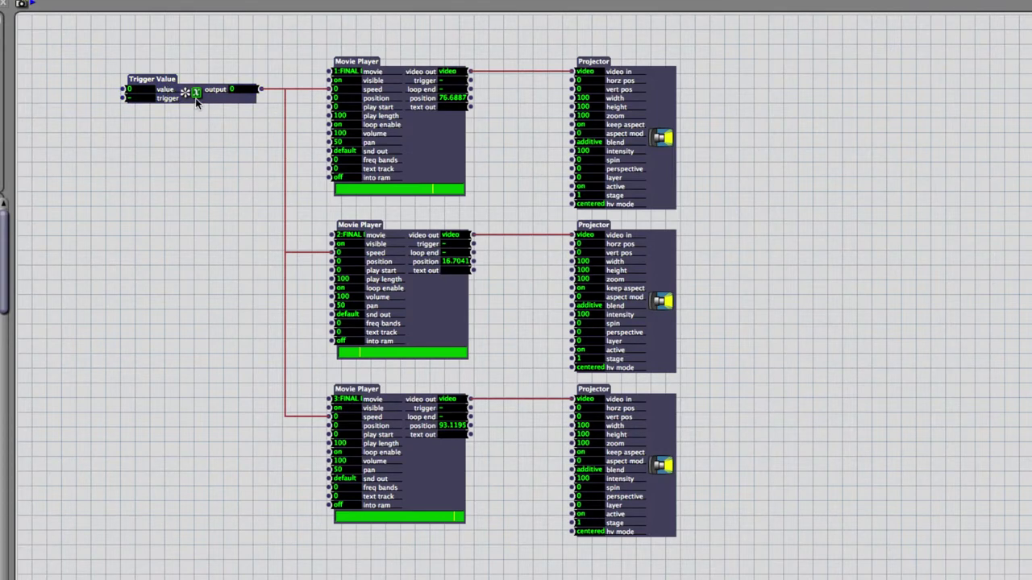
click(195, 97)
drag(195, 97, 206, 117)
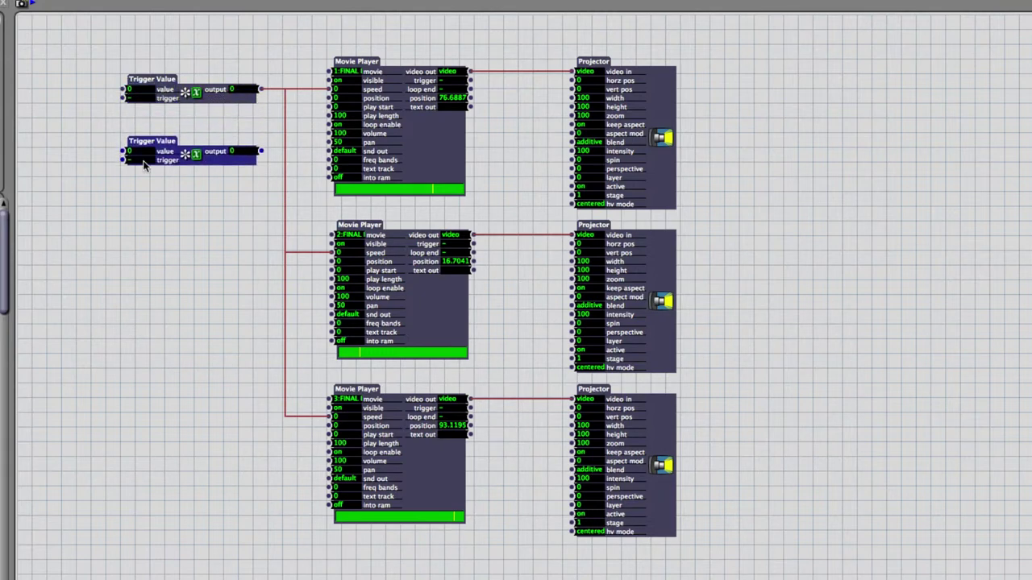
drag(137, 155, 137, 153)
drag(261, 151, 330, 89)
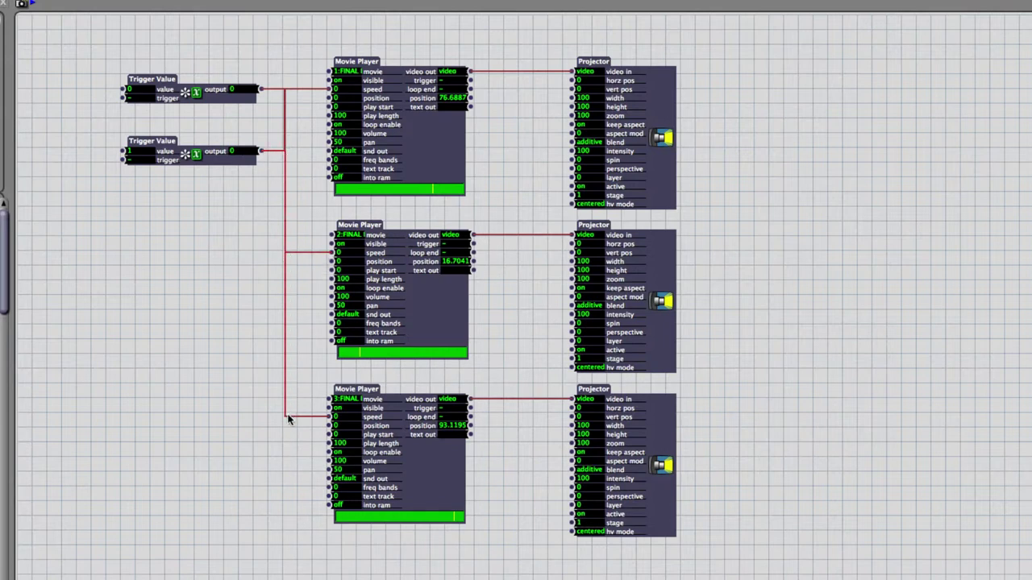
click(320, 416)
Add a Comment to the patch reading "Start Playback"
double_click(197, 236)
text(colmment)
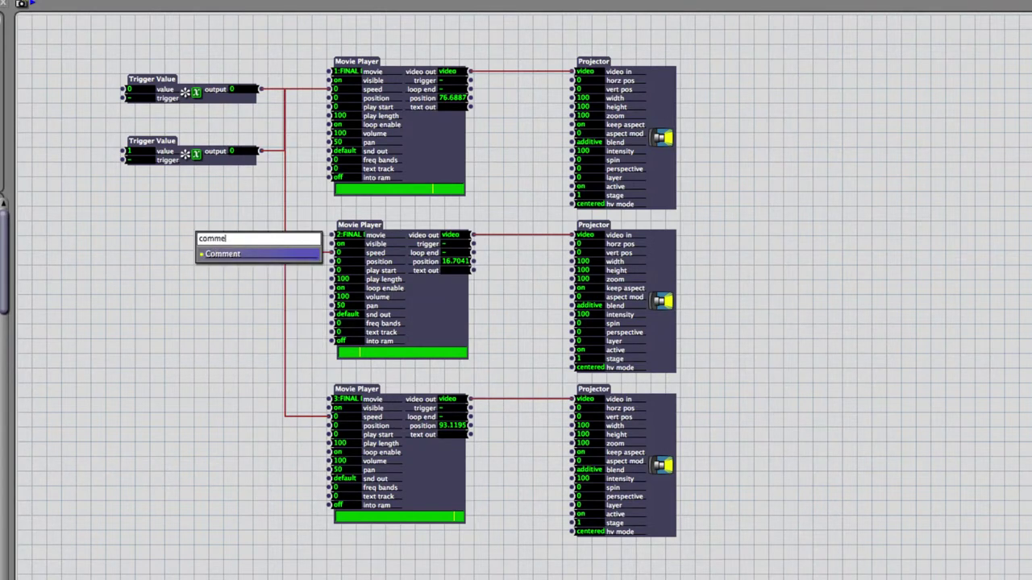
key(Return)
drag(199, 239, 95, 217)
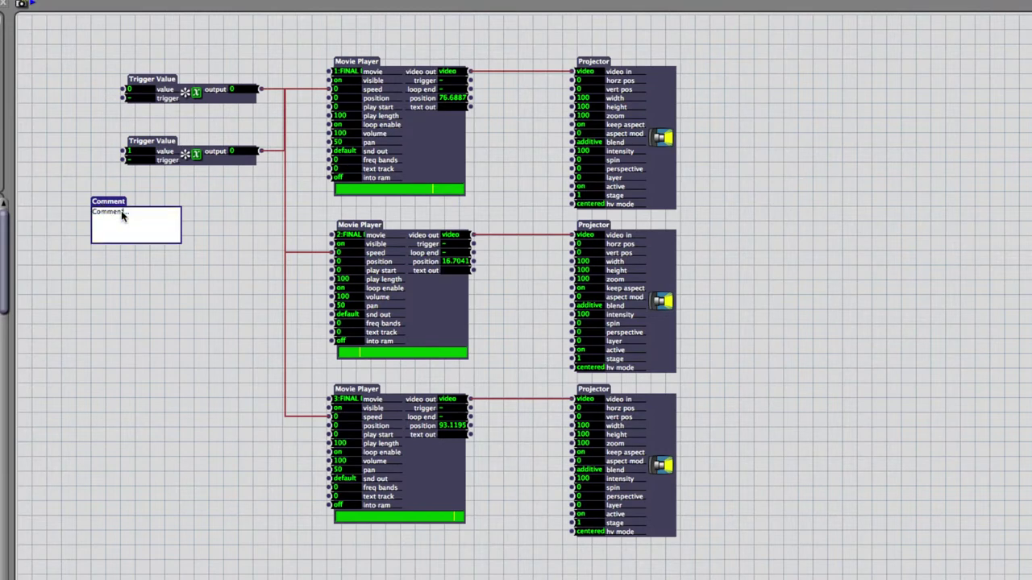
double_click(125, 211)
text(Start Playback)
click(137, 281)
Duplicate the comment and change the copy's text to "Stop Playback"
click(115, 223)
key(super+d)
drag(124, 215, 130, 282)
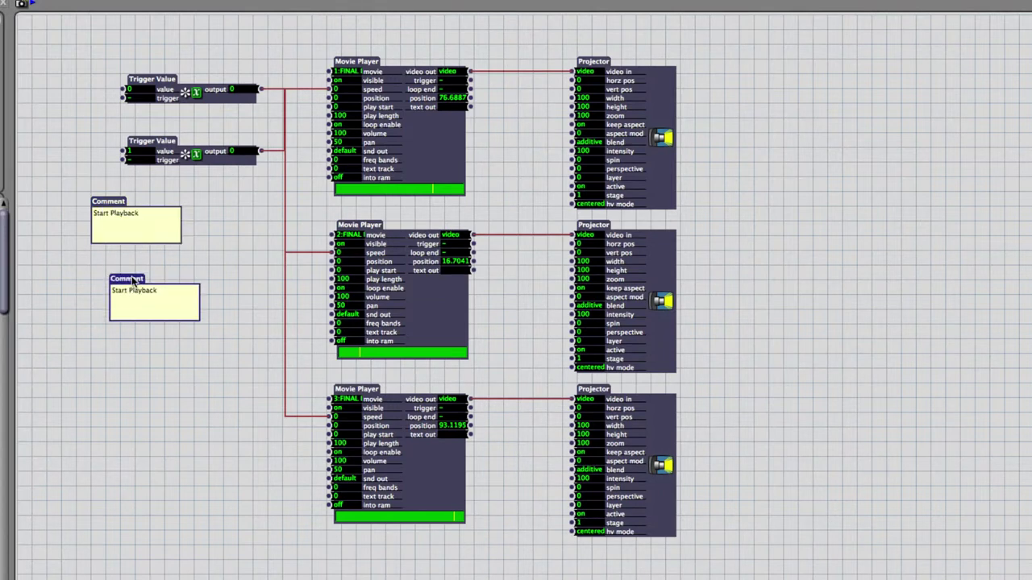
double_click(122, 288)
click(119, 289)
double_click(119, 289)
key(BackSpace)
text(Stop)
click(205, 233)
Place the Stop Playback comment behind the top Trigger Value (value 0)
drag(112, 282, 100, 51)
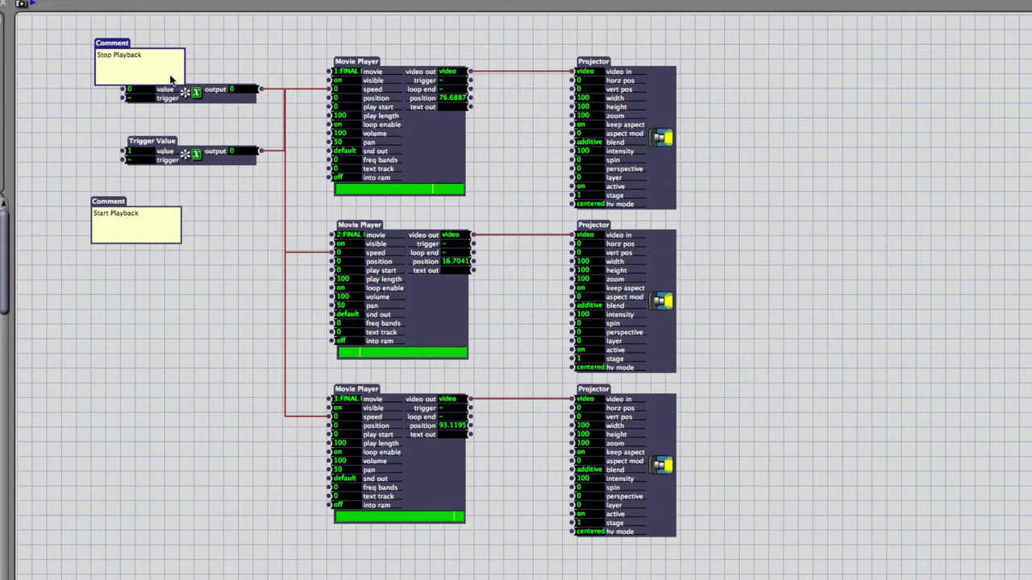
drag(107, 43, 130, 56)
click(202, 102)
click(219, 96)
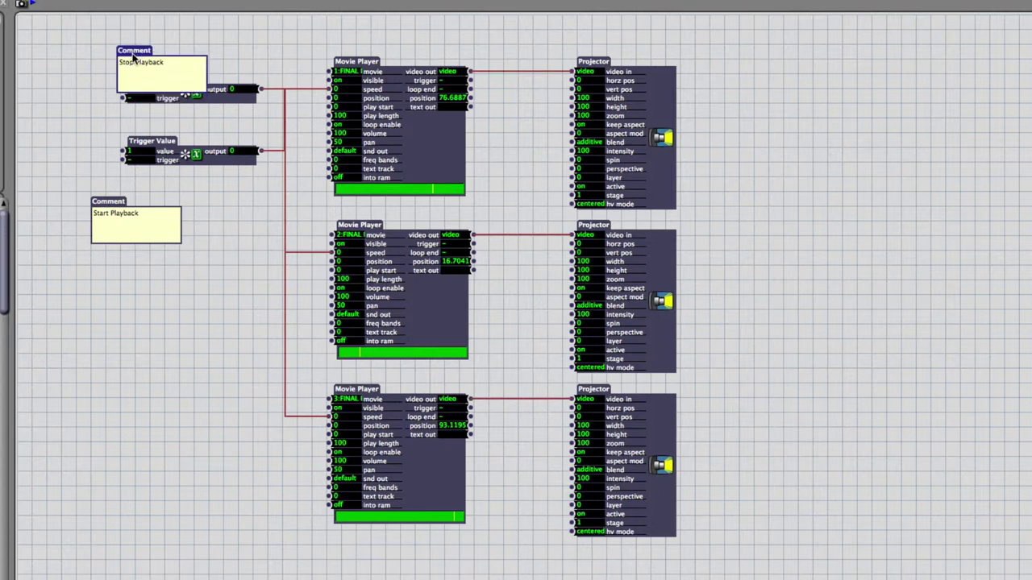
click(207, 103)
Place Start Playback behind the lower Trigger Value (value 1) and fine-tune Stop Playback's position
drag(112, 204, 145, 119)
click(230, 165)
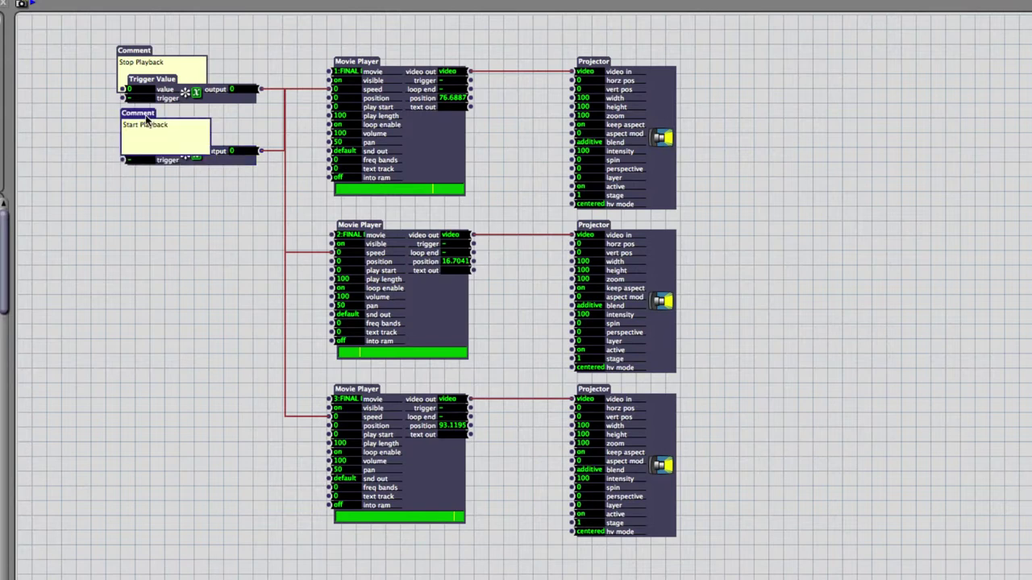
click(224, 164)
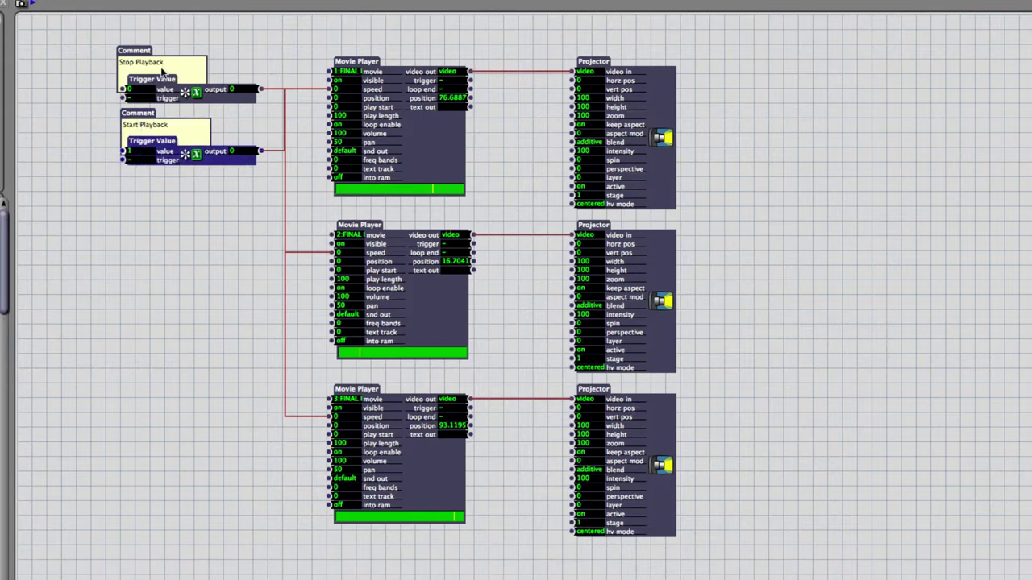
click(197, 72)
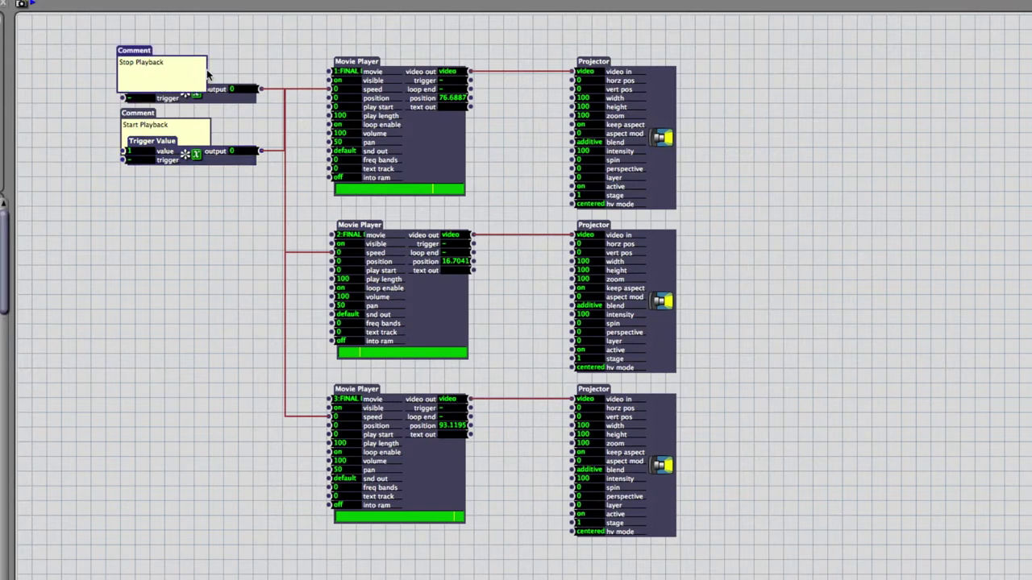
drag(216, 74, 206, 77)
key(Right)
key(Right)
key(Right)
key(Right)
key(Right)
double_click(218, 89)
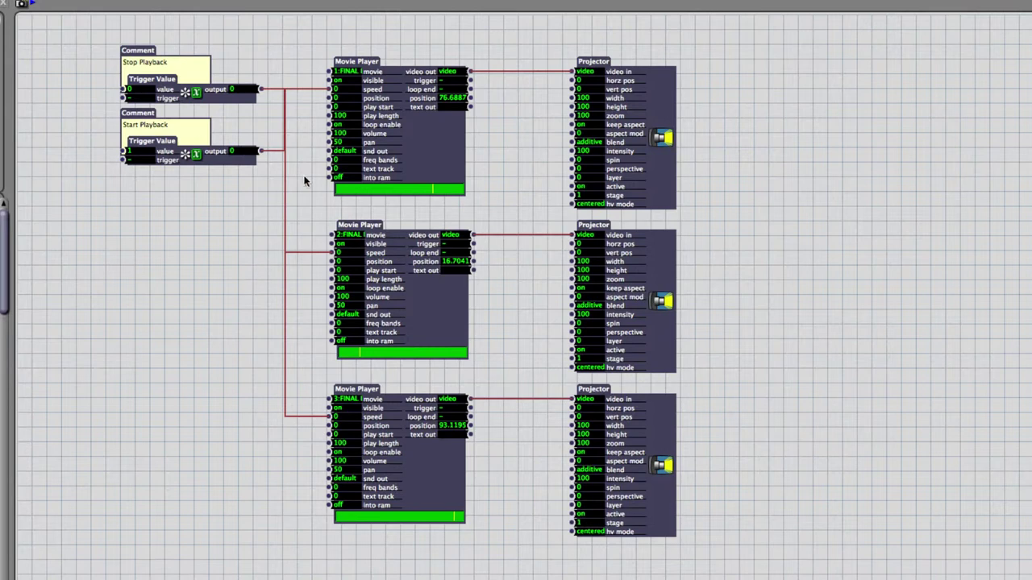
Jump the first movie's position to 1, then back to 0
click(340, 98)
text(1)
key(Return)
click(339, 99)
text(0)
key(Return)
Jump the second movie's position to 1, then back to 0
click(339, 261)
text(1)
key(Return)
click(344, 261)
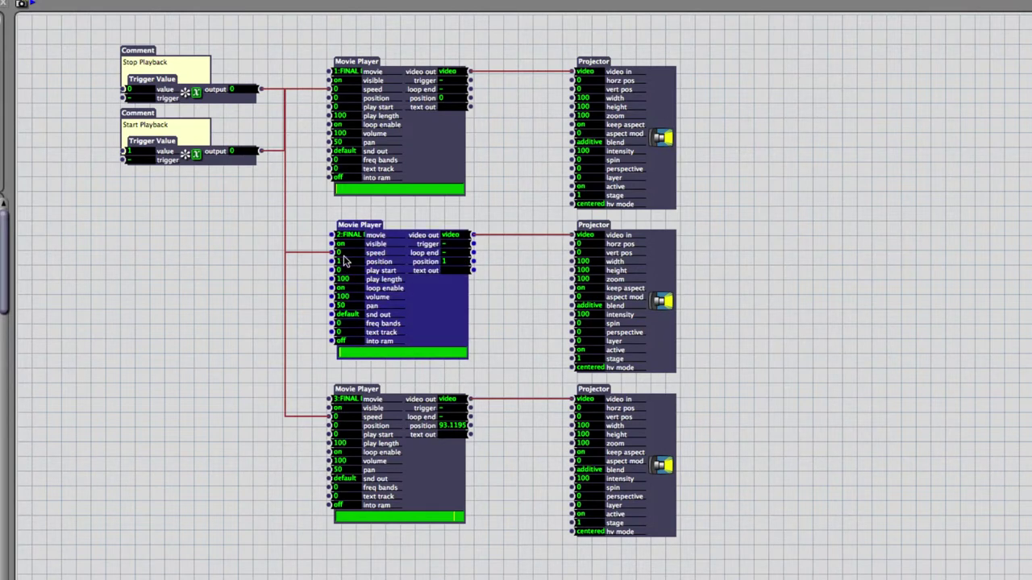
click(339, 261)
text(0)
key(Return)
Jump the third movie's position to 1 and back to 0, then start and stop playback
click(339, 426)
text(1)
key(Return)
click(338, 425)
text(0)
key(Return)
click(138, 160)
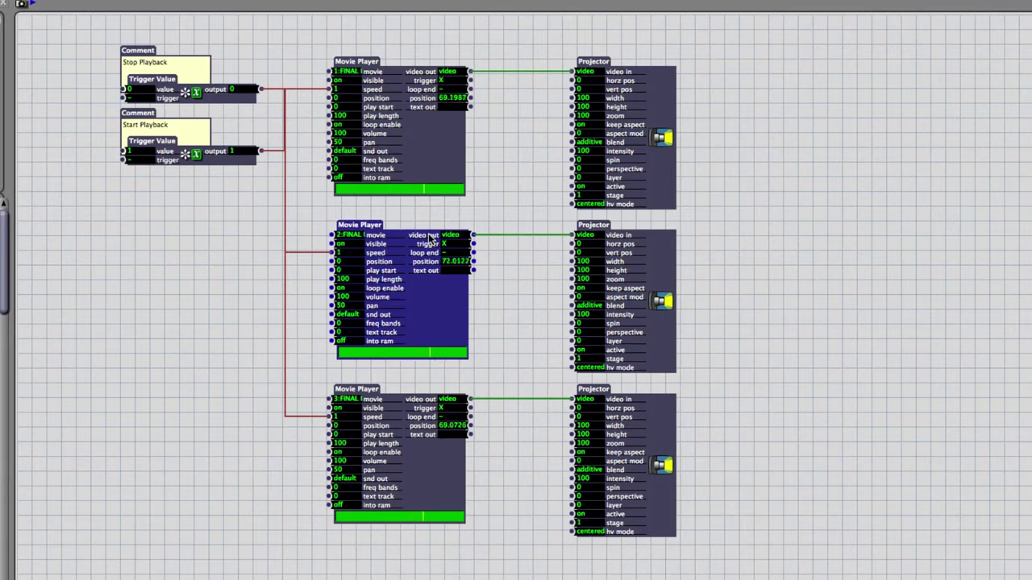
click(138, 103)
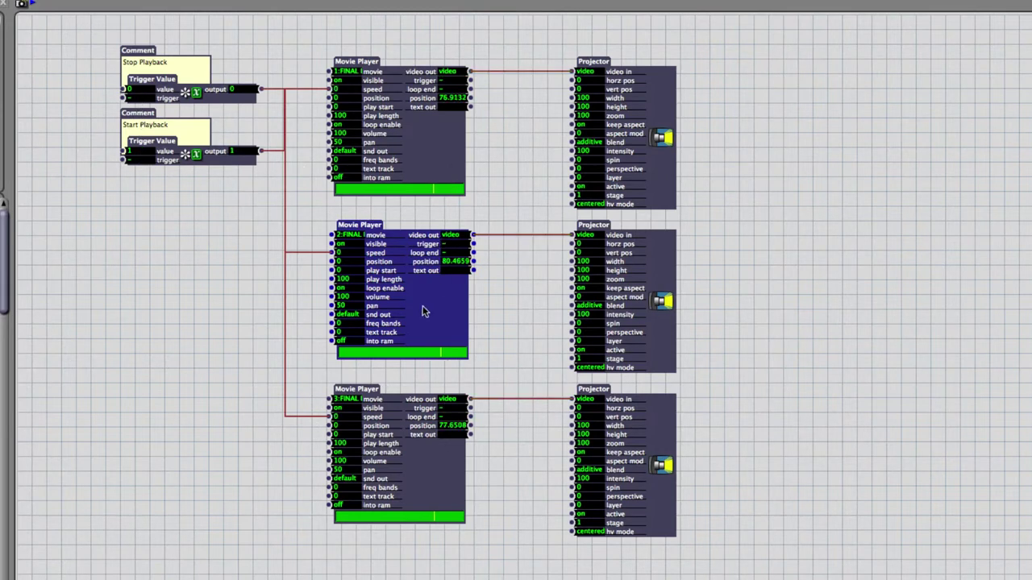
Add a new Trigger Value actor just below the Start Playback trigger
double_click(130, 246)
text(trigger)
key(Down)
key(Down)
key(Down)
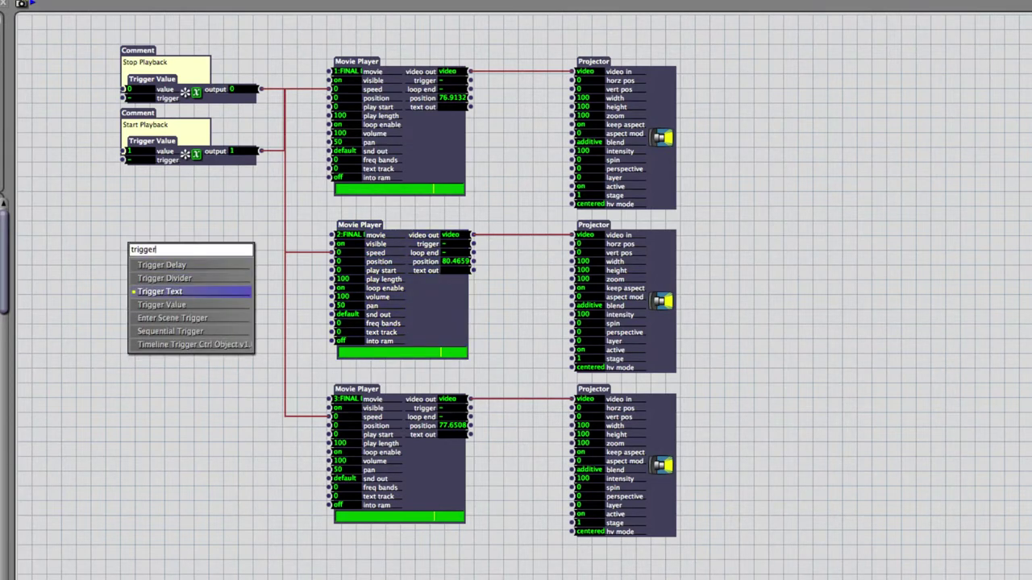
key(Return)
drag(155, 239, 140, 161)
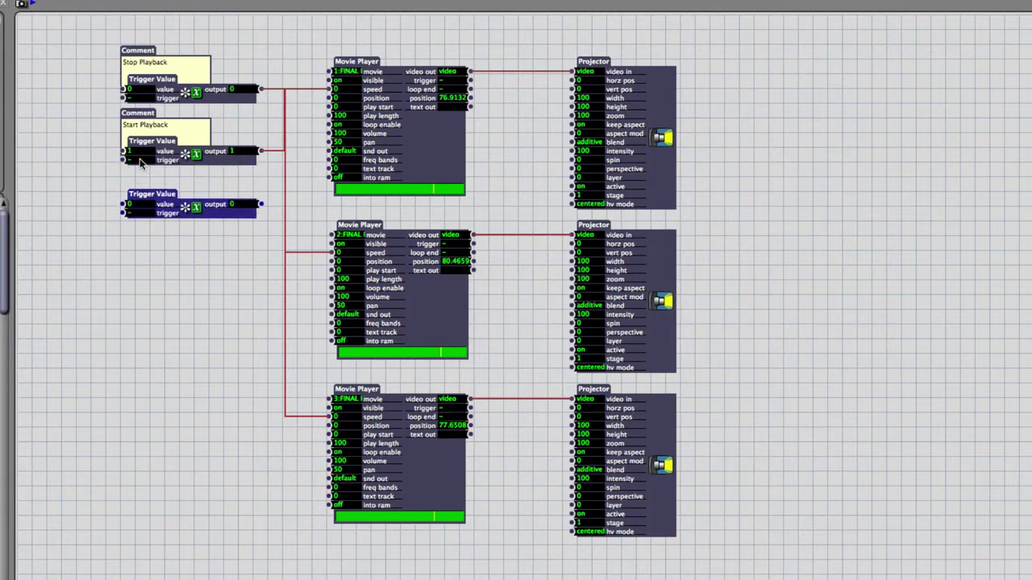
click(263, 213)
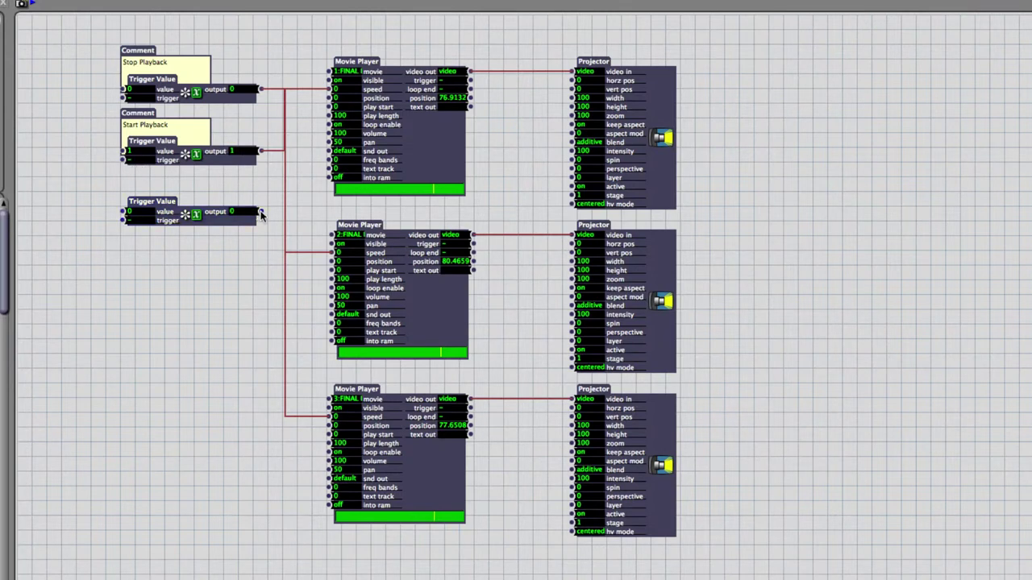
Wire the new trigger to all three movies' position inputs and fire it to rewind them
drag(313, 214, 330, 98)
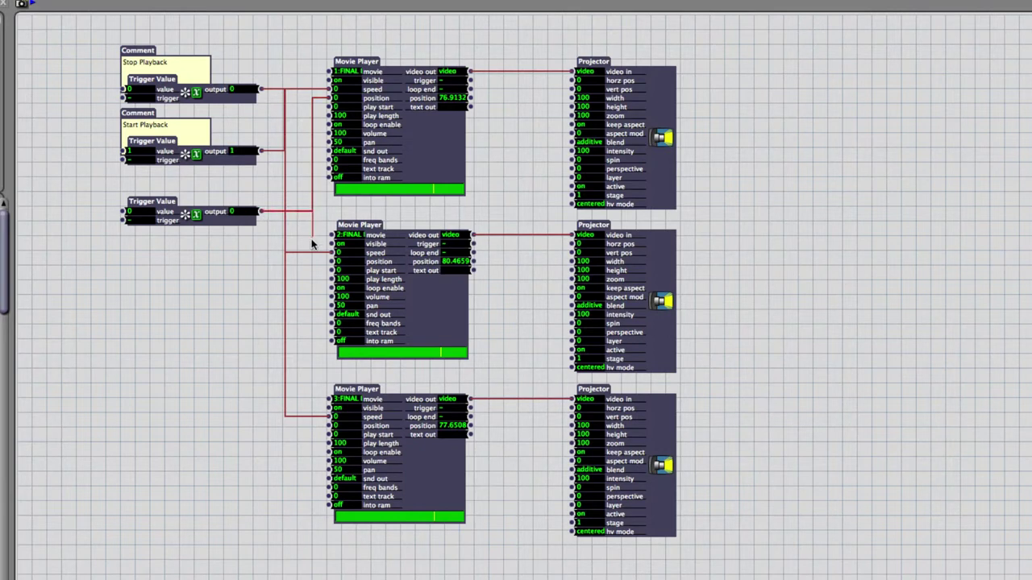
drag(314, 268, 331, 261)
click(287, 212)
drag(313, 216, 333, 426)
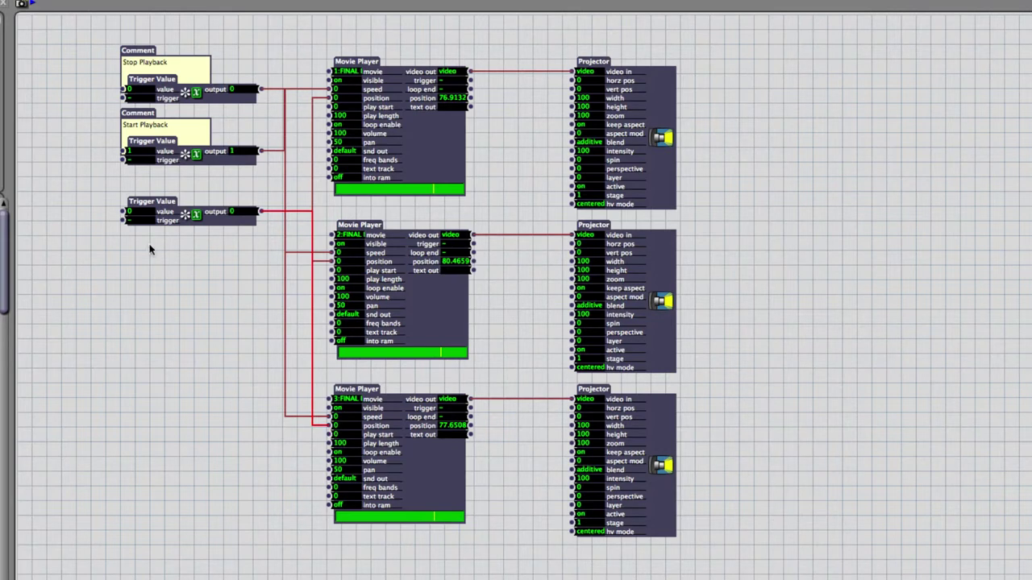
click(130, 220)
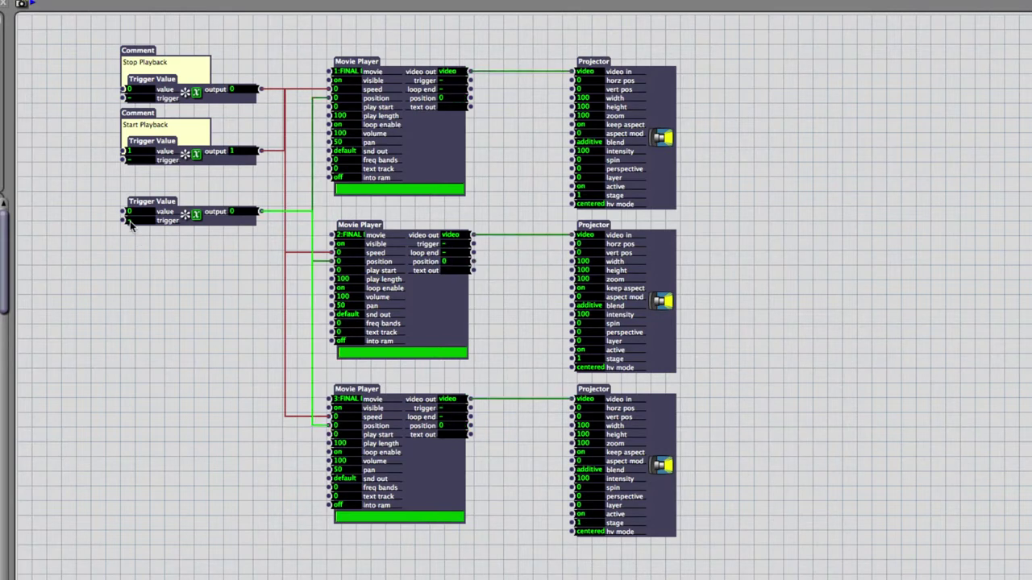
Add a new Comment labelled Beginning and move it onto the new trigger
double_click(179, 258)
text(comm)
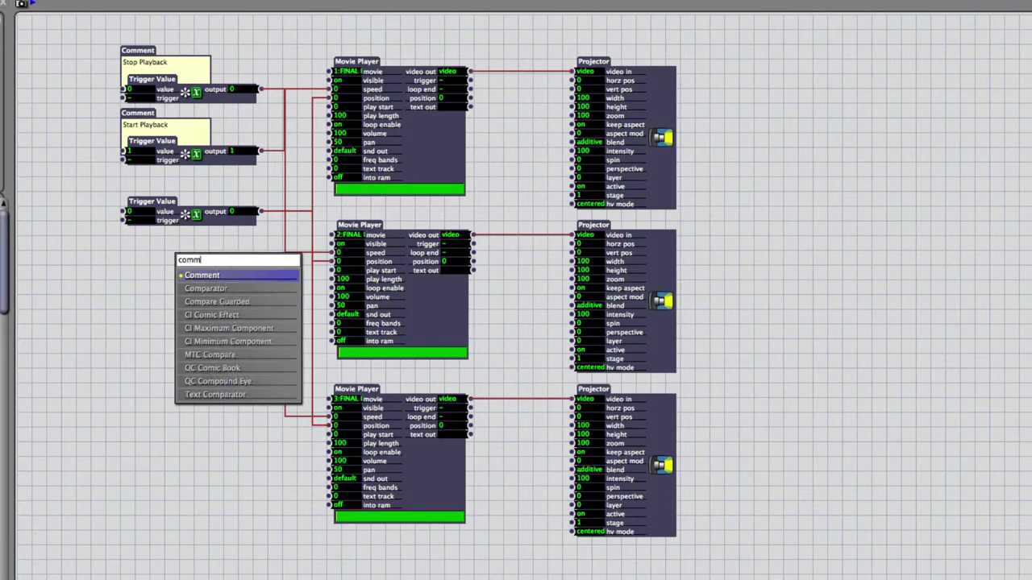
text(ent)
key(Return)
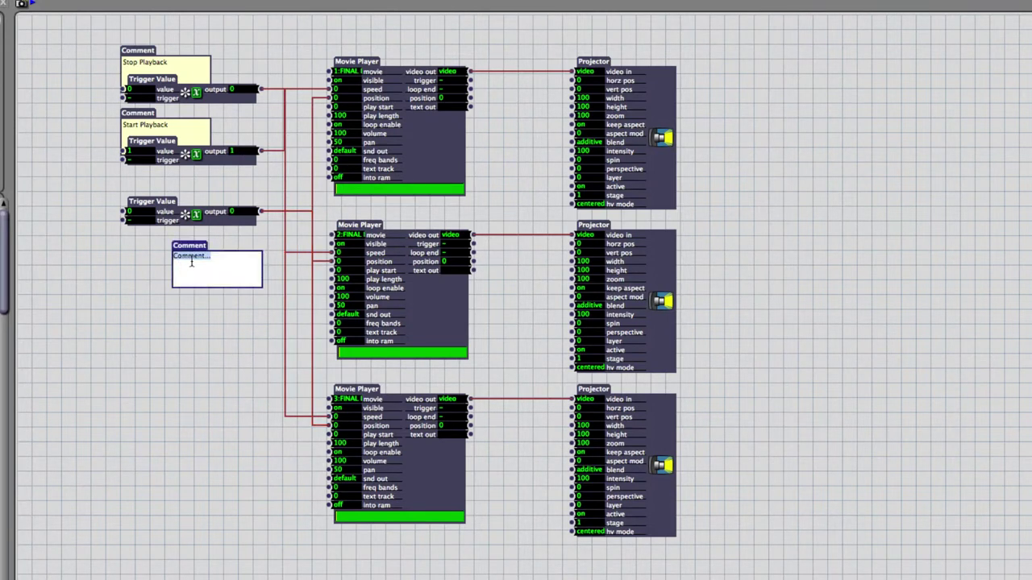
text(Sta)
drag(184, 248, 132, 199)
Adjust stacking so the Trigger Value sits in front of its Beginning comment
click(244, 226)
click(145, 195)
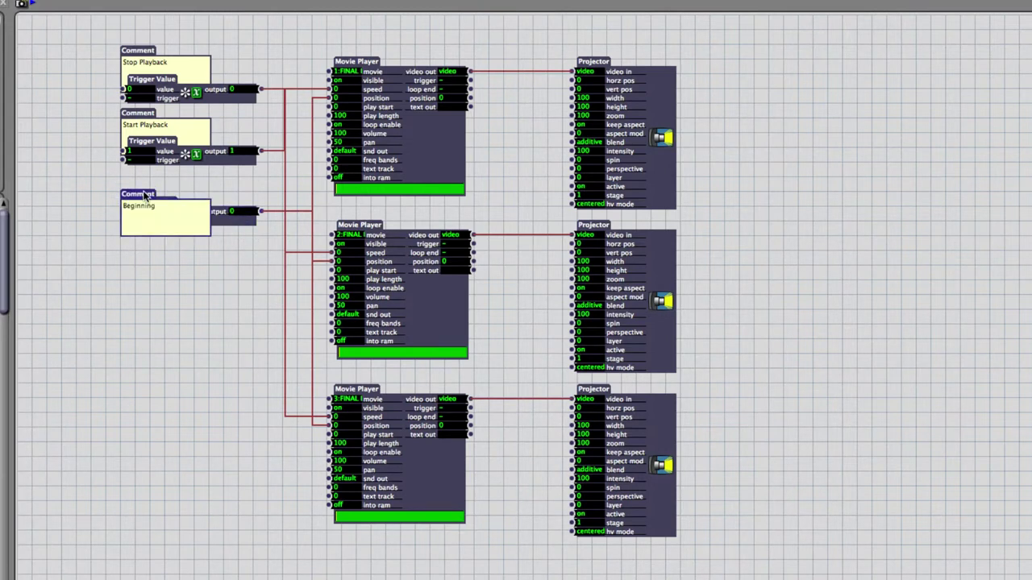
drag(144, 195, 144, 198)
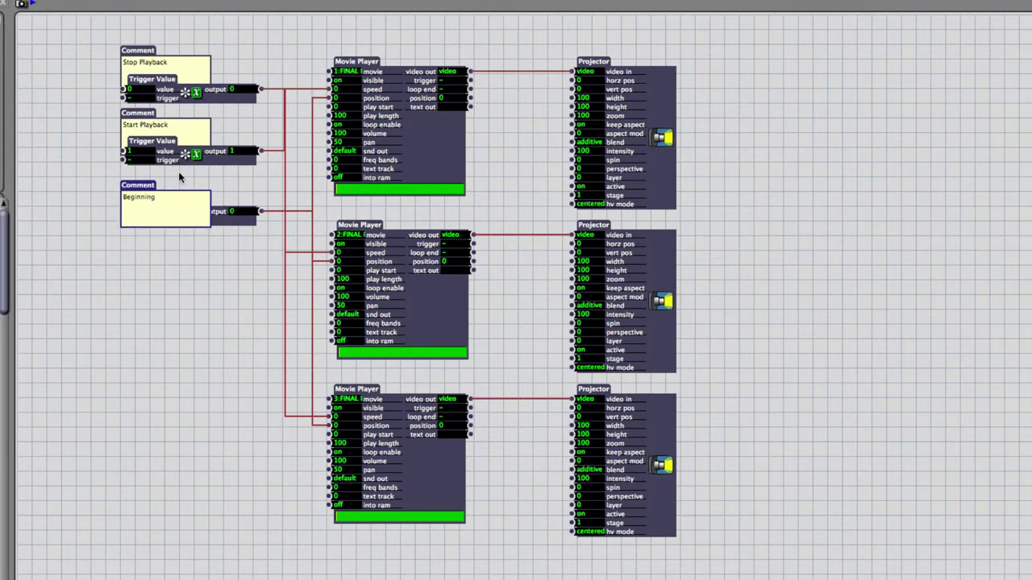
click(230, 218)
click(187, 199)
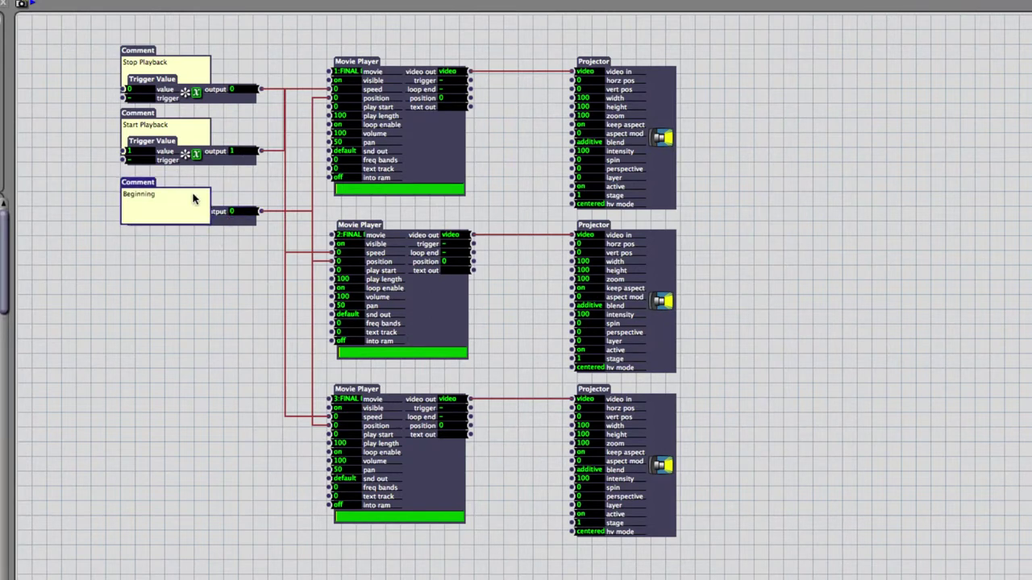
click(214, 214)
click(171, 197)
drag(186, 195, 187, 193)
click(223, 222)
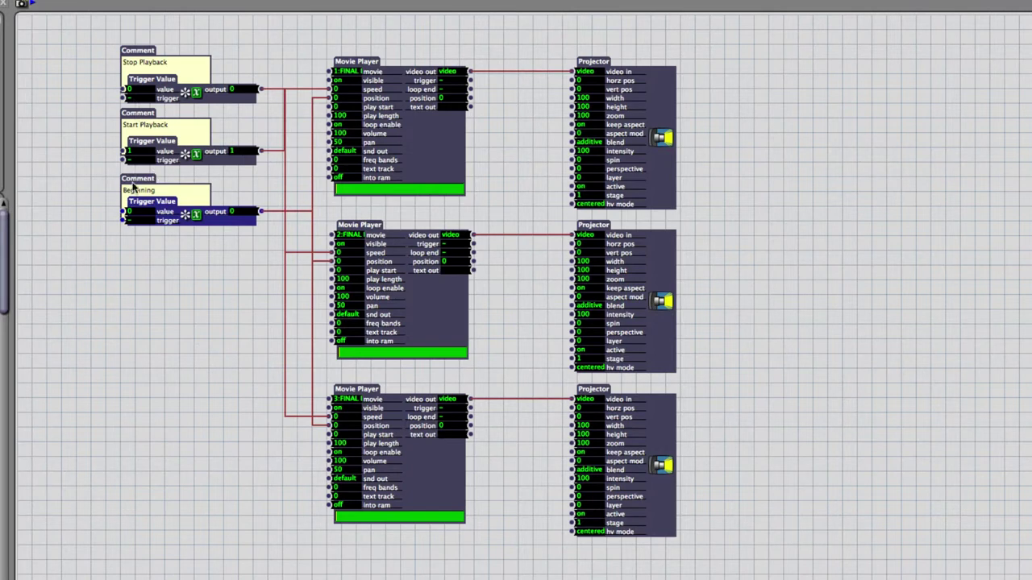
Enable the Actor/Control split, widen the patch area, and bring up the control finder
right_click(141, 287)
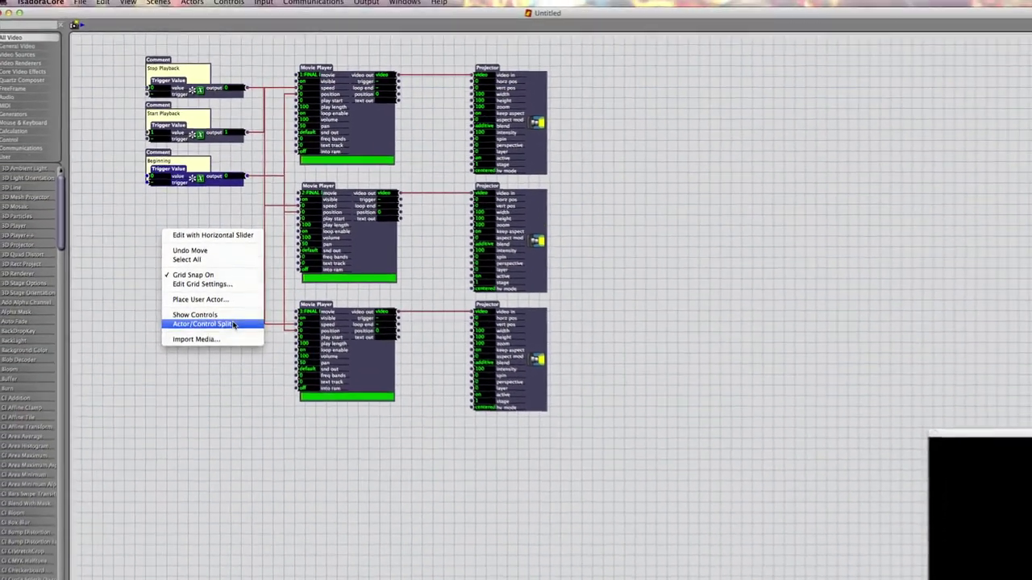
click(205, 324)
drag(558, 207, 255, 202)
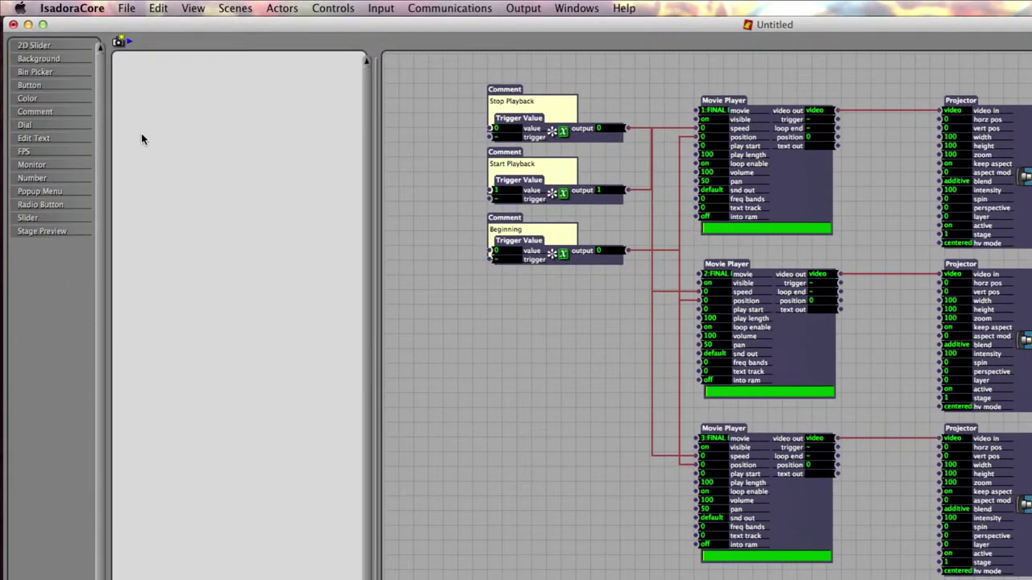
double_click(142, 126)
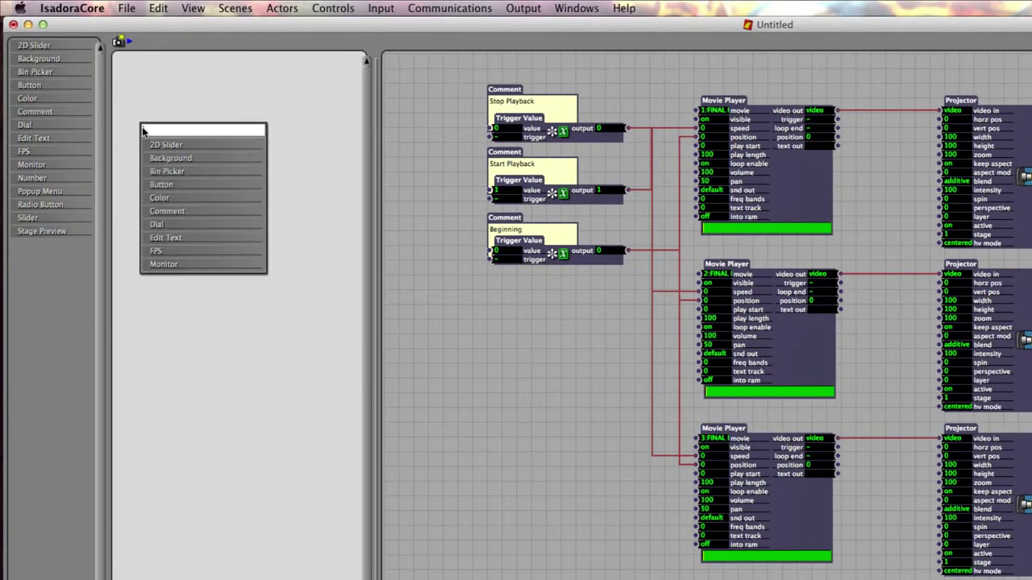
Add a Button control and set its label text to Start
text(butto)
key(Return)
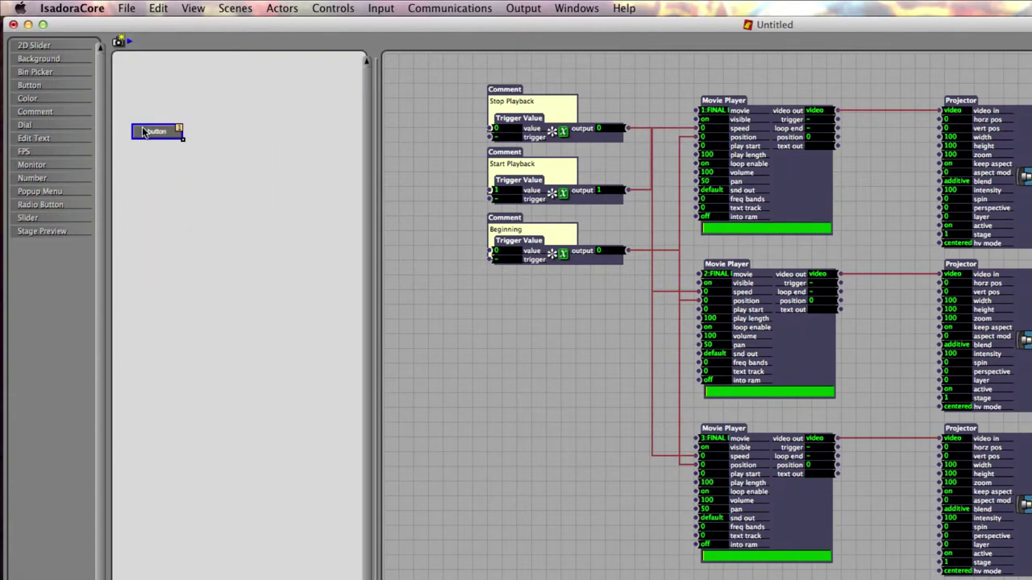
double_click(145, 131)
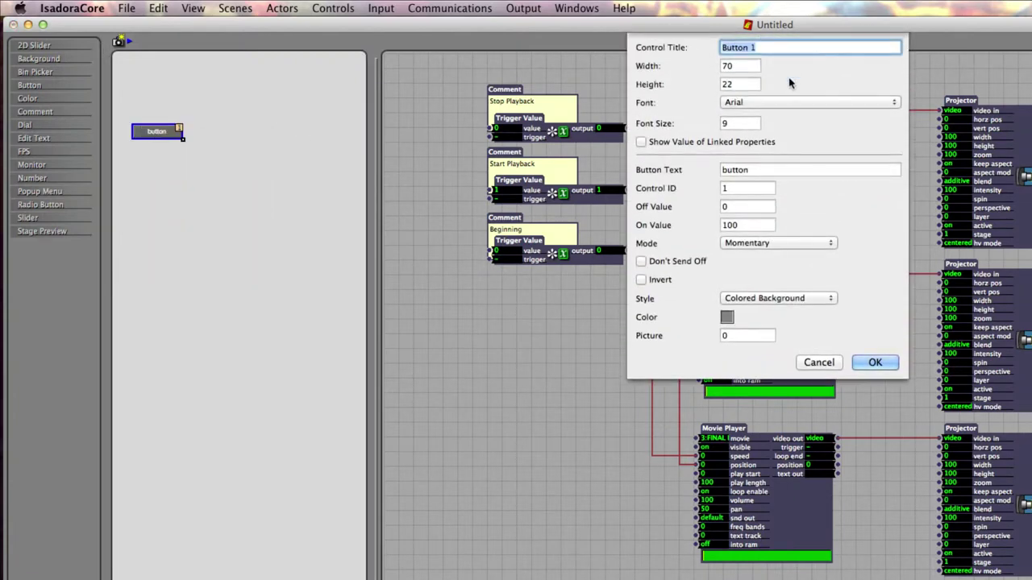
text(Start Video)
double_click(762, 169)
text(Start)
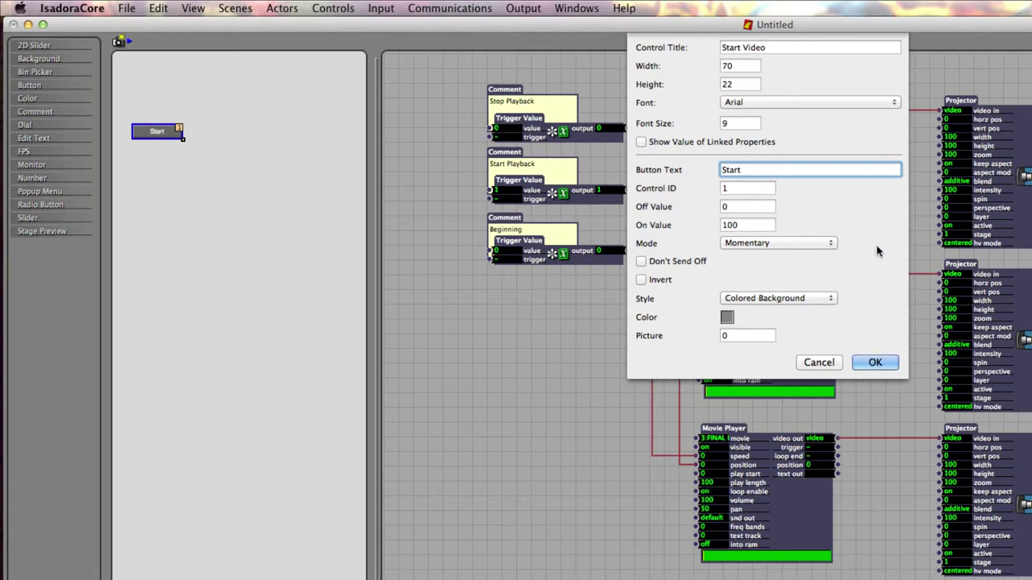
Colour the Start button bright green
click(726, 317)
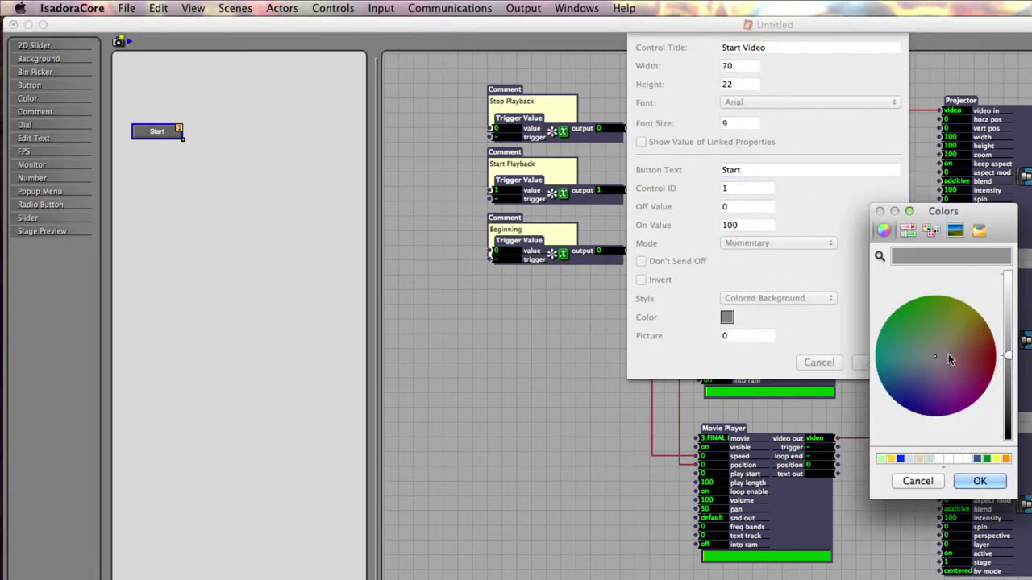
click(907, 303)
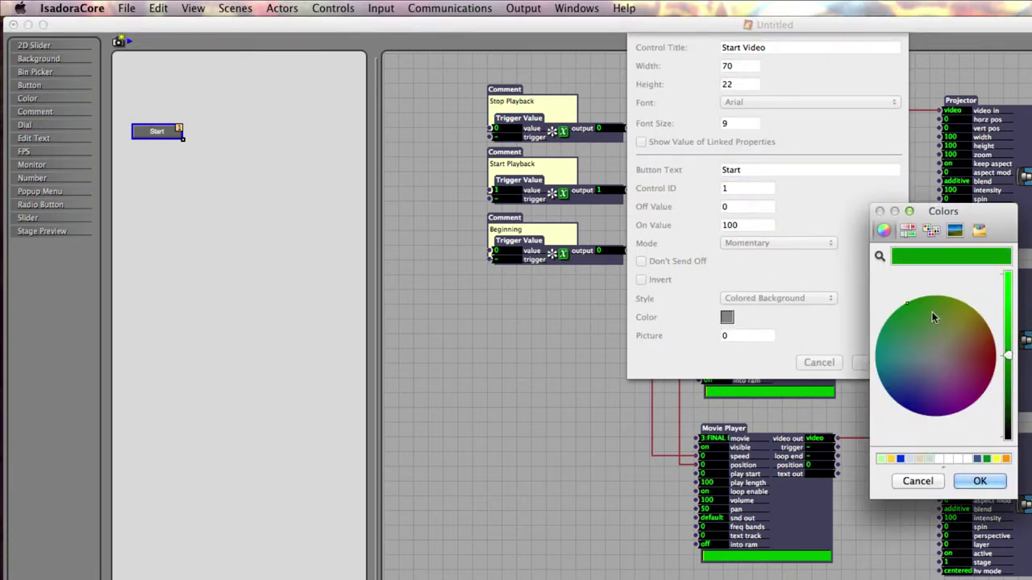
drag(1008, 354, 1007, 279)
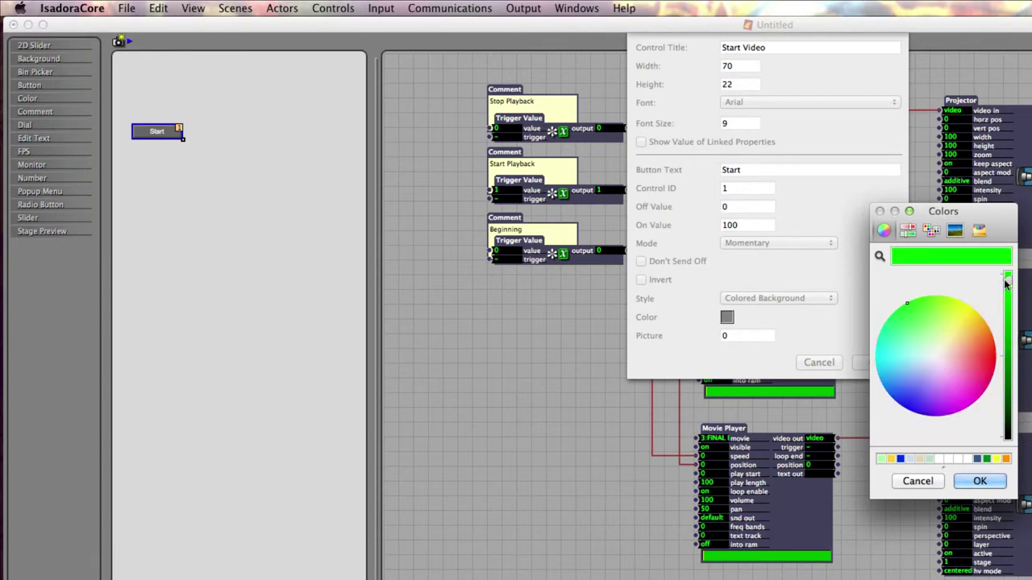
click(901, 306)
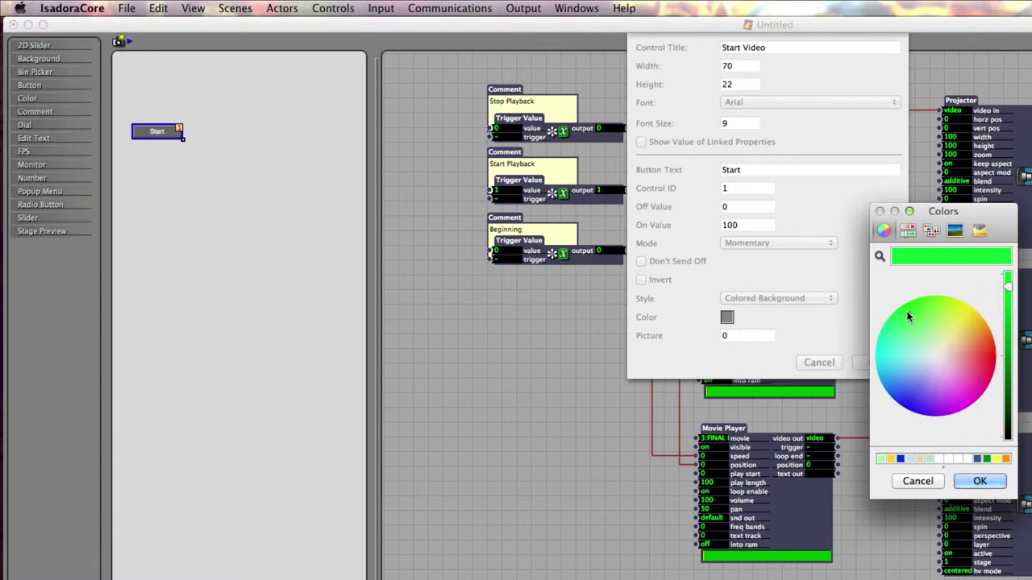
click(999, 481)
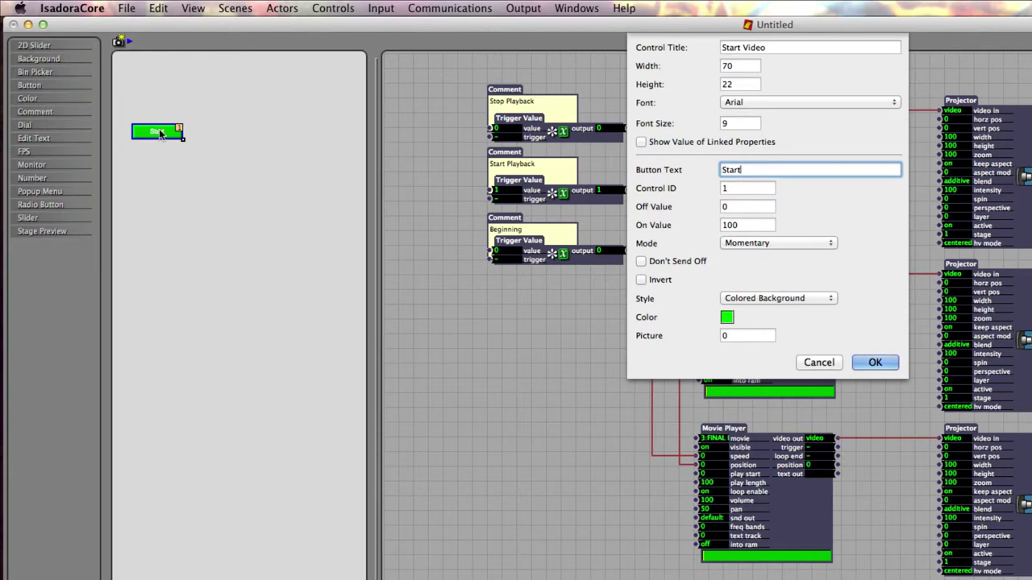
Set the Start button's font size to 18 and move it higher in the pane
click(740, 125)
key(BackSpace)
text(18)
key(Return)
mouse_move(149, 132)
mouse_down()
mouse_move(149, 96)
mouse_move(173, 120)
mouse_move(154, 131)
mouse_up()
Relabel the second button Stop and title it Stop Video
double_click(155, 135)
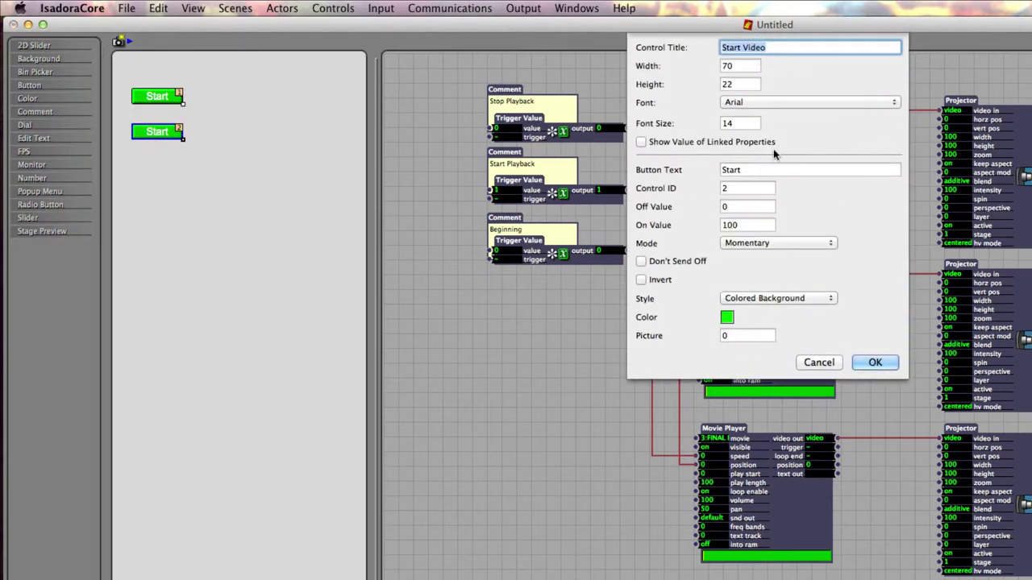
click(745, 170)
key(BackSpace)
key(BackSpace)
key(BackSpace)
text(op)
double_click(731, 47)
text(Stop)
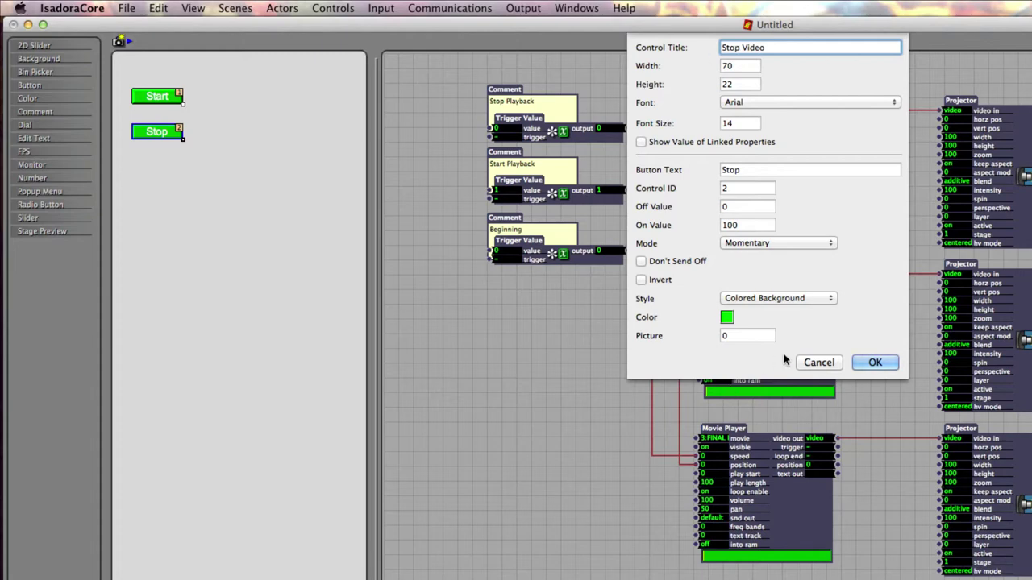
click(872, 363)
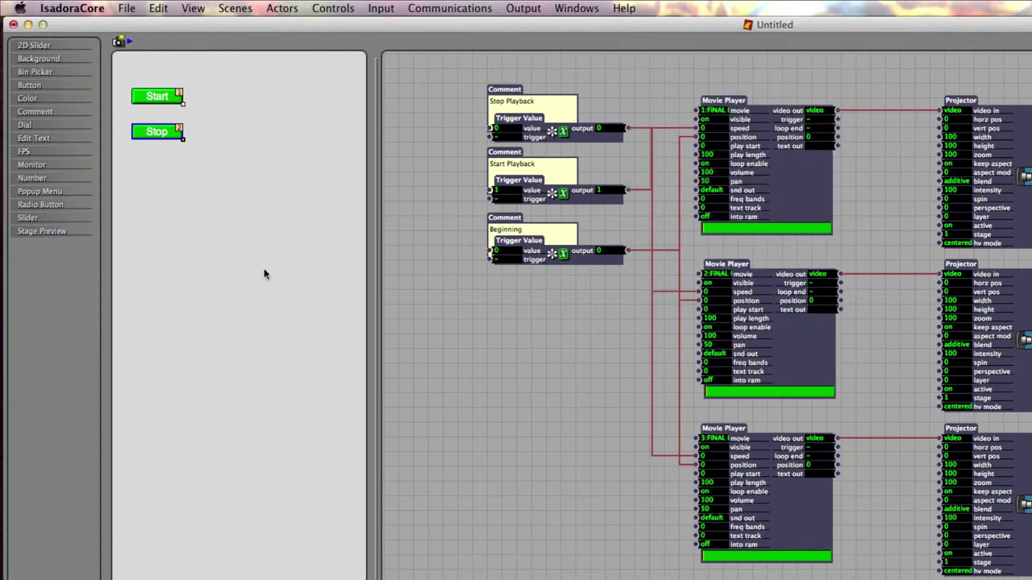
Colour the Stop button red and duplicate it below the original
double_click(165, 137)
click(727, 318)
click(949, 345)
drag(949, 345, 994, 361)
click(979, 480)
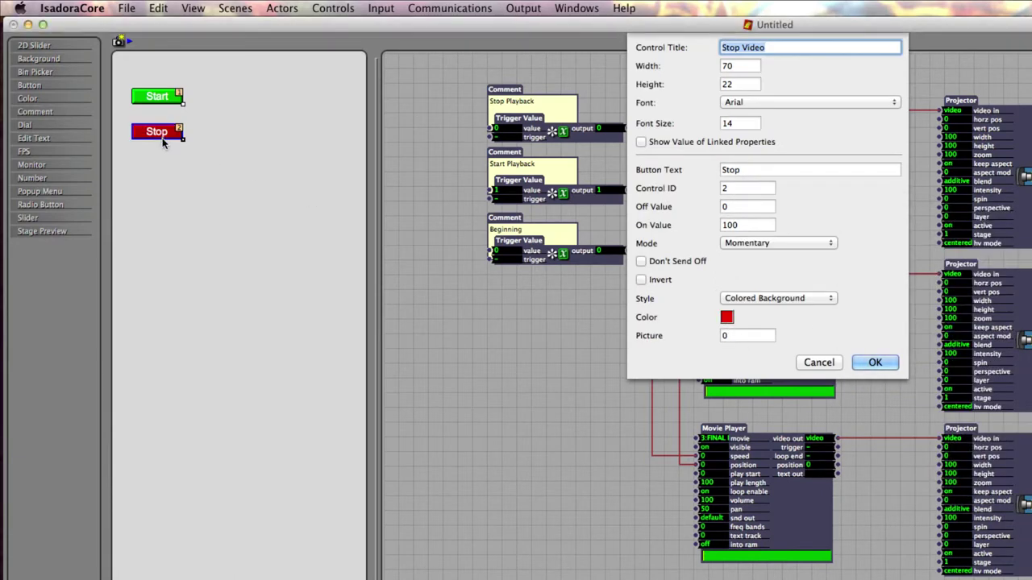
click(872, 363)
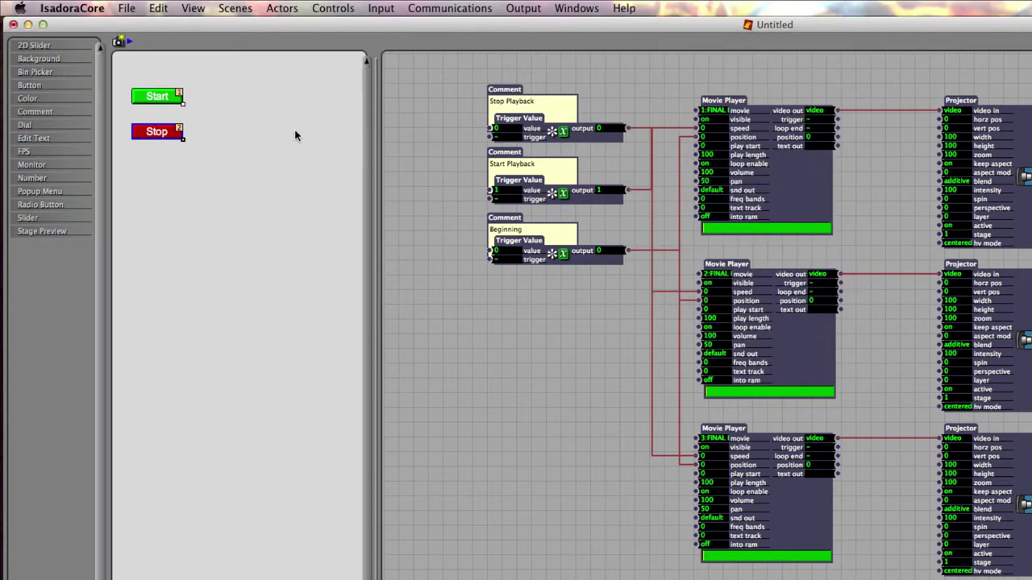
drag(153, 132, 168, 171)
Title the copied button 'Reset Video', label it Reset, and colour it blue
double_click(161, 167)
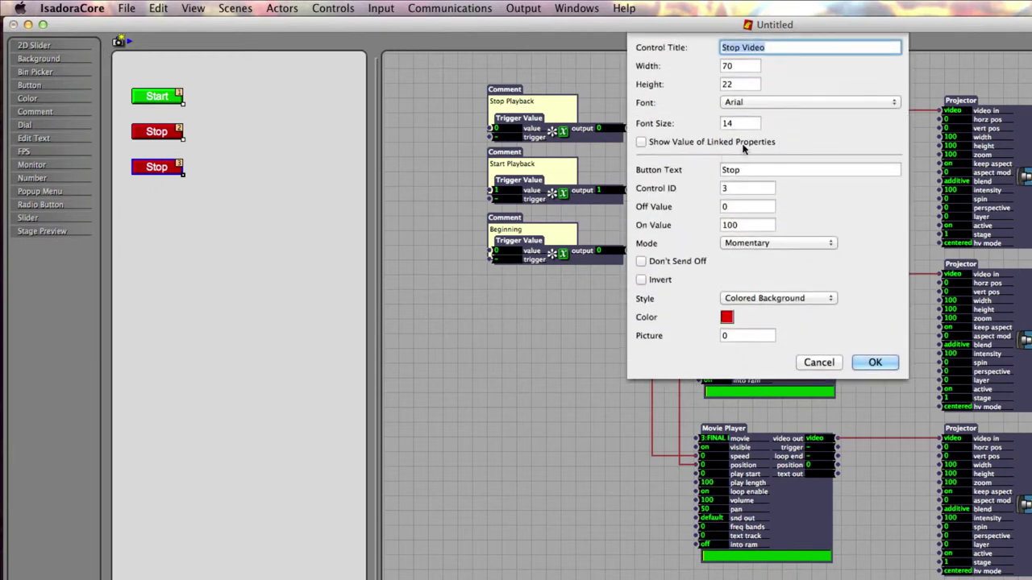
text(Reset Video)
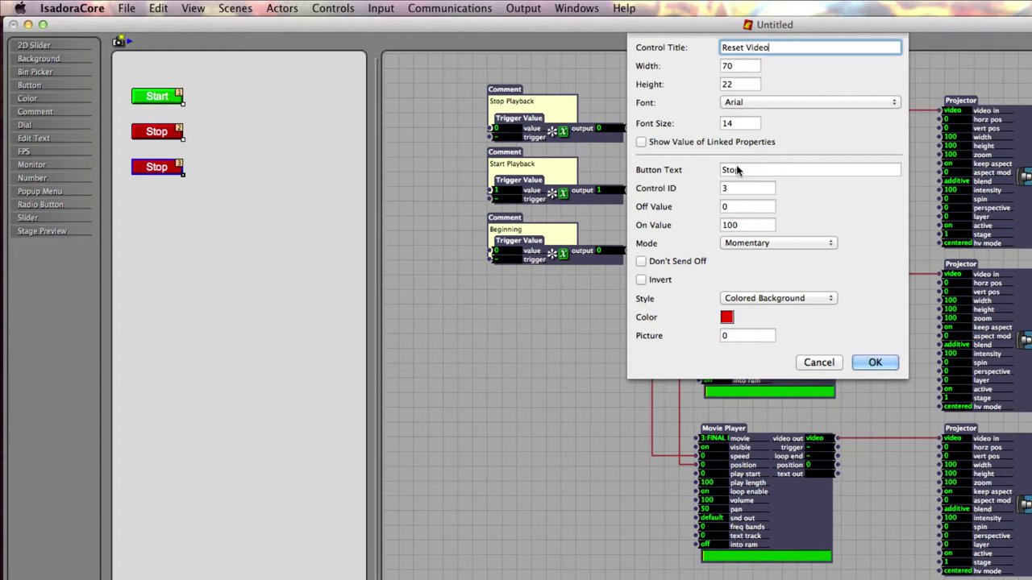
double_click(737, 169)
text(Reset)
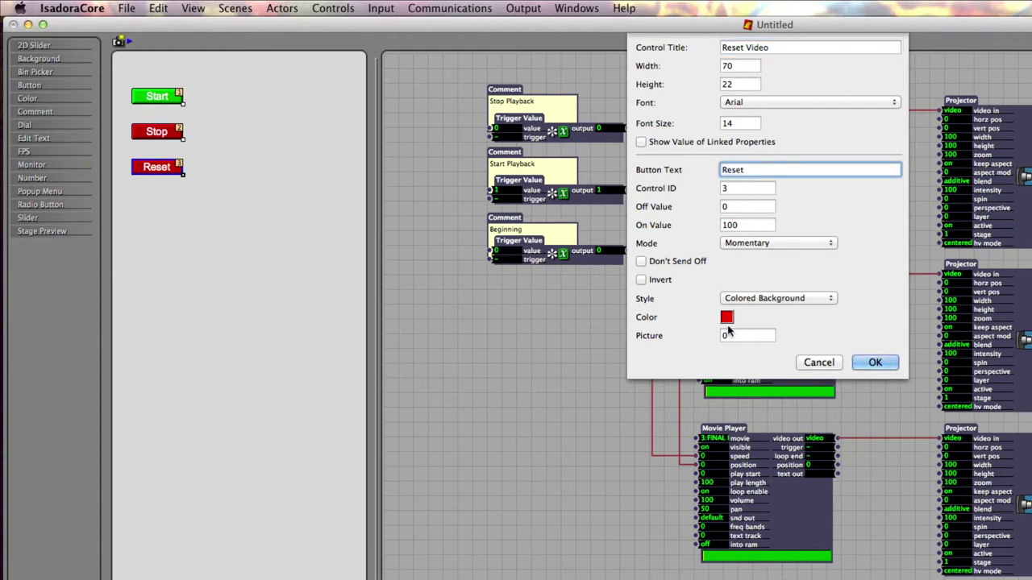
click(726, 317)
drag(978, 357, 881, 421)
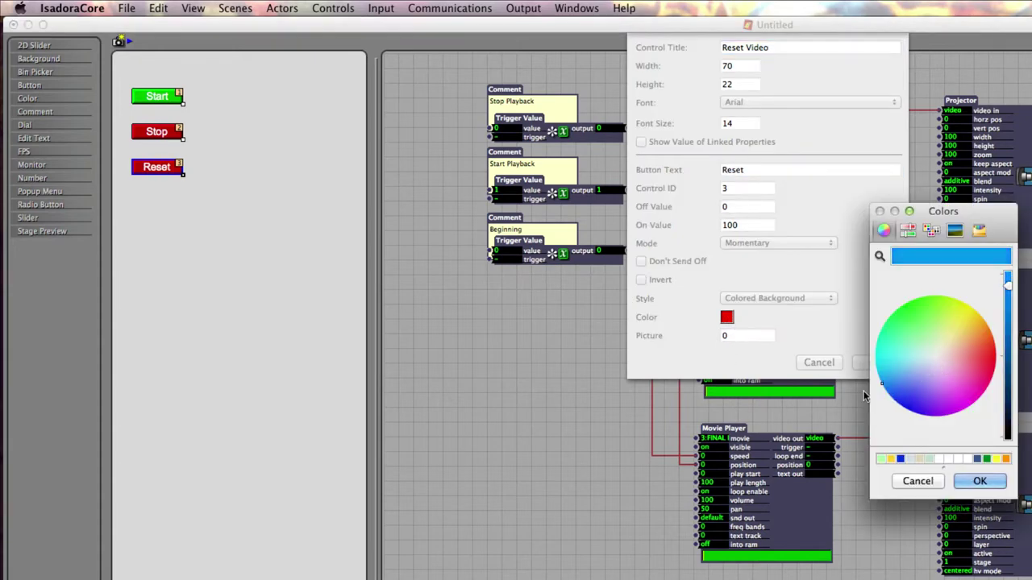
click(979, 480)
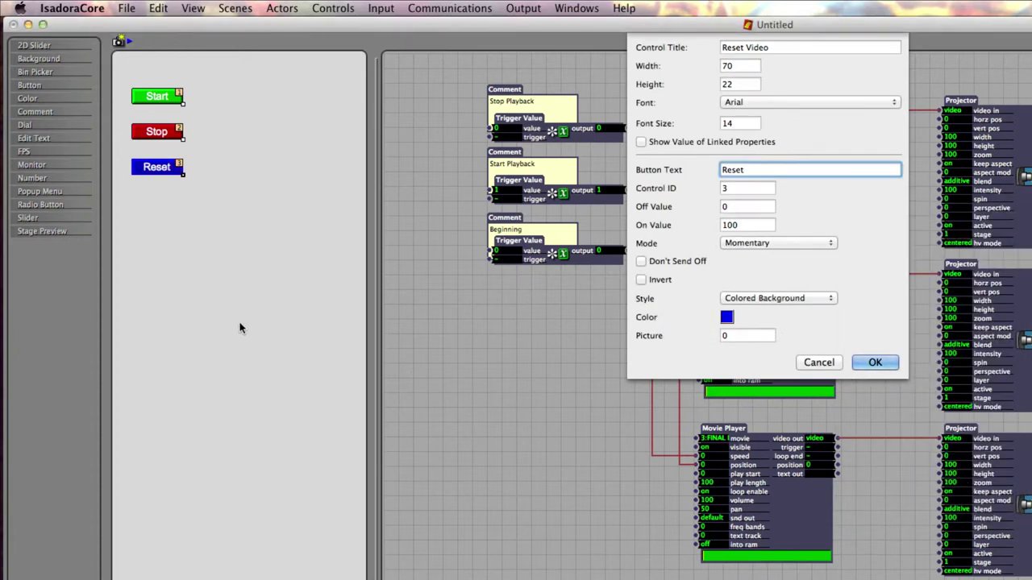
click(874, 363)
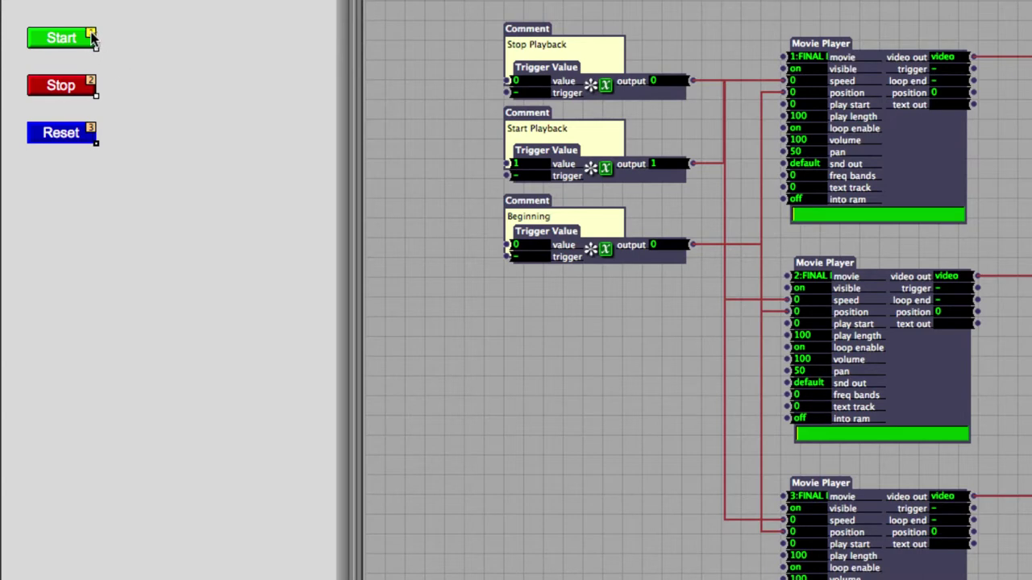
Link Start, Stop and Reset to the Start Playback, Stop Playback and Beginning values, then disable edit mode
drag(93, 34, 508, 166)
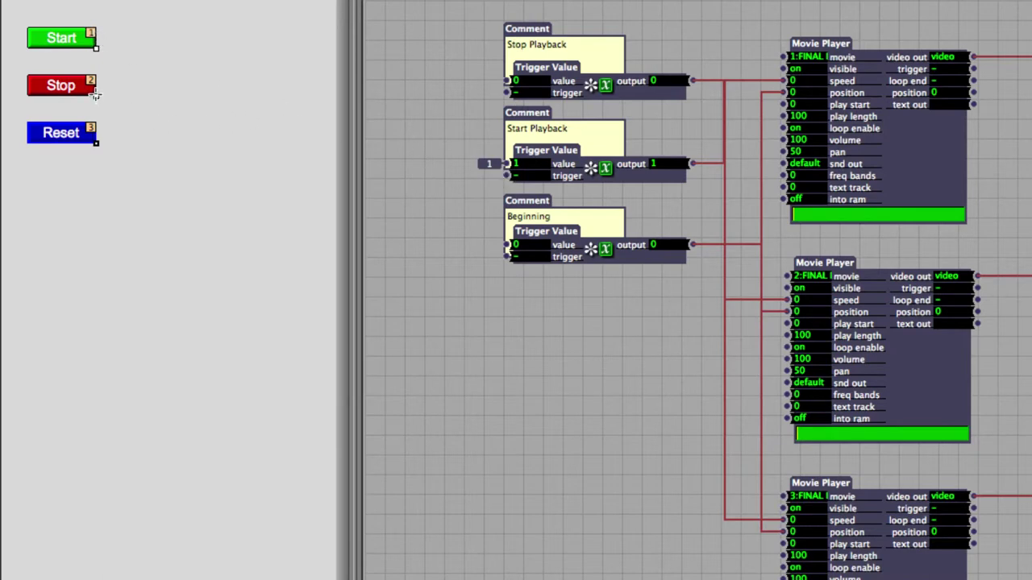
drag(95, 95, 508, 80)
drag(95, 143, 506, 246)
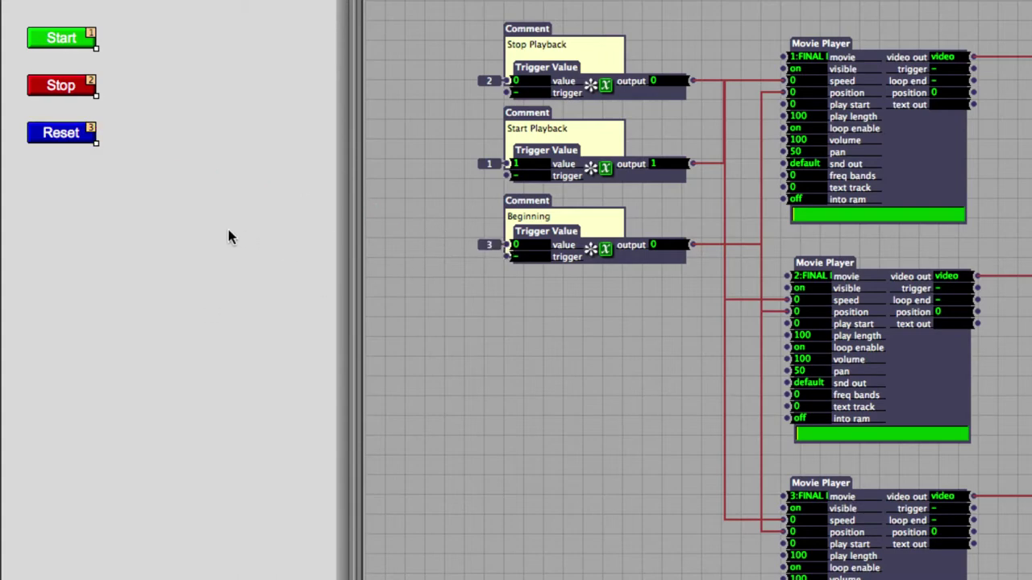
right_click(91, 222)
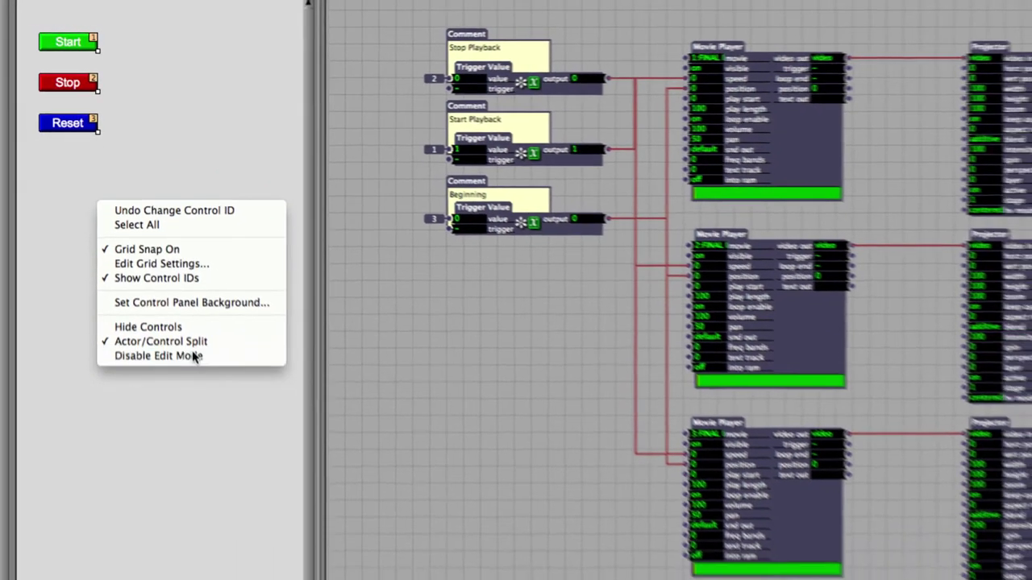
click(206, 402)
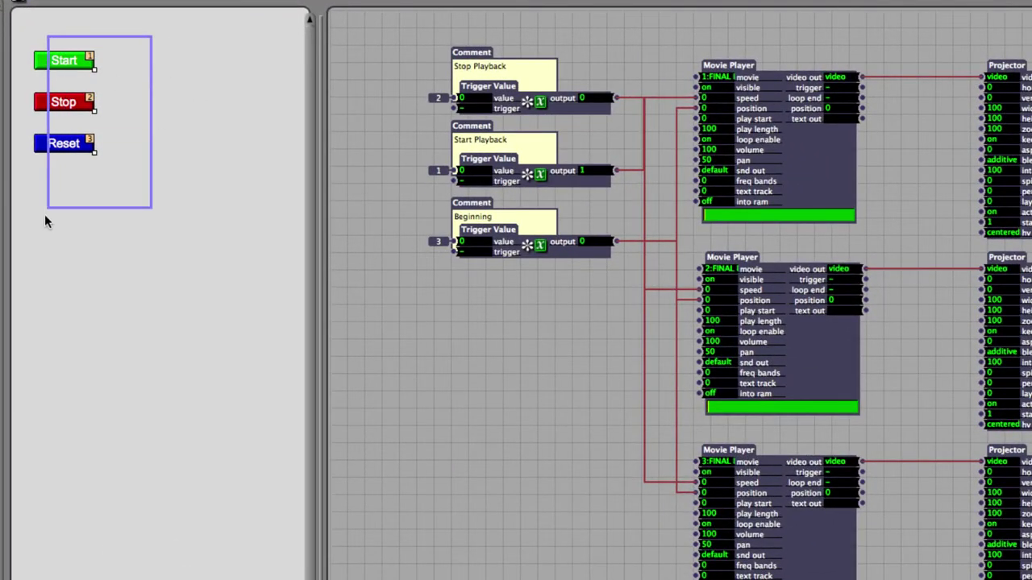
Duplicate the three buttons, delete the originals 1–3, and move copies 4–6 left
drag(44, 220, 45, 220)
key(super+d)
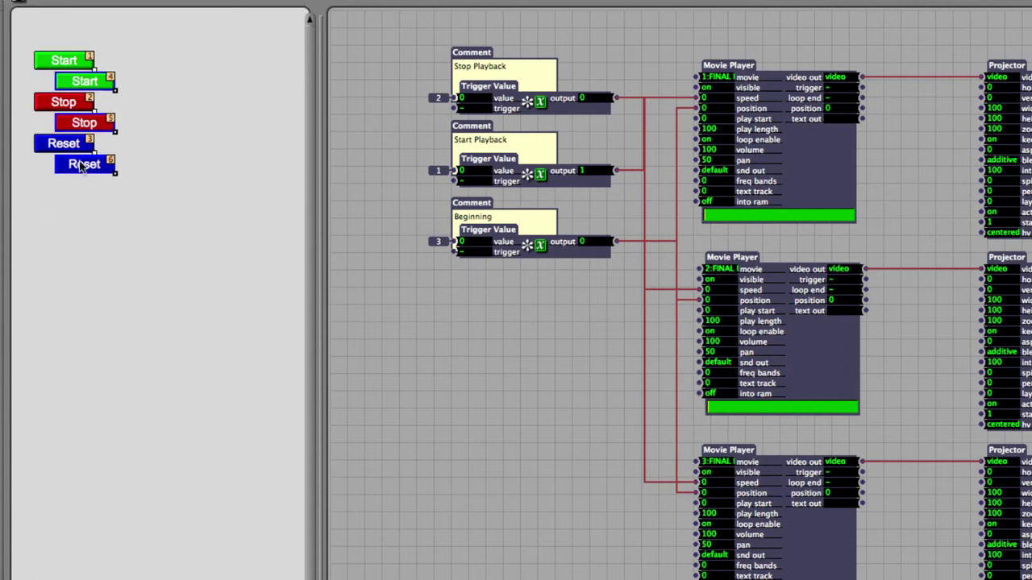
drag(107, 77, 201, 56)
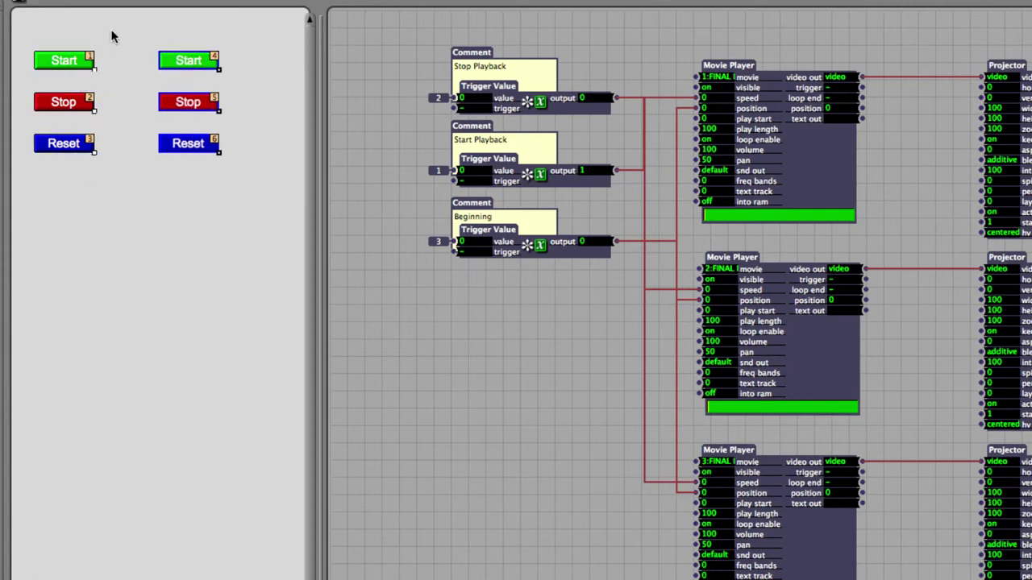
drag(113, 36, 0, 230)
key(Delete)
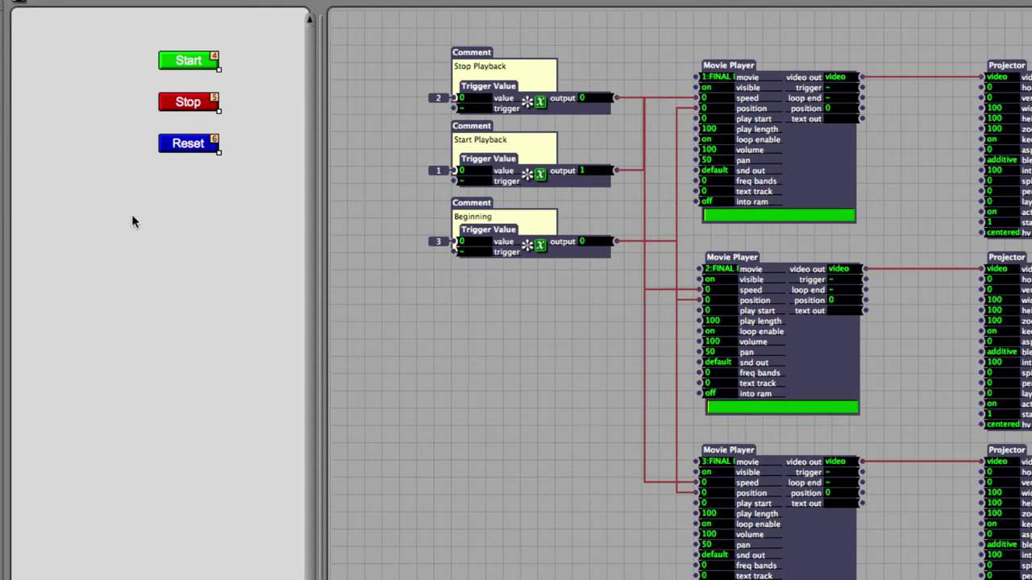
drag(154, 31, 270, 219)
drag(192, 146, 75, 143)
click(140, 111)
Wire Start, Stop and Reset to the Start Playback, Stop Playback and Beginning trigger inputs
drag(114, 58, 455, 108)
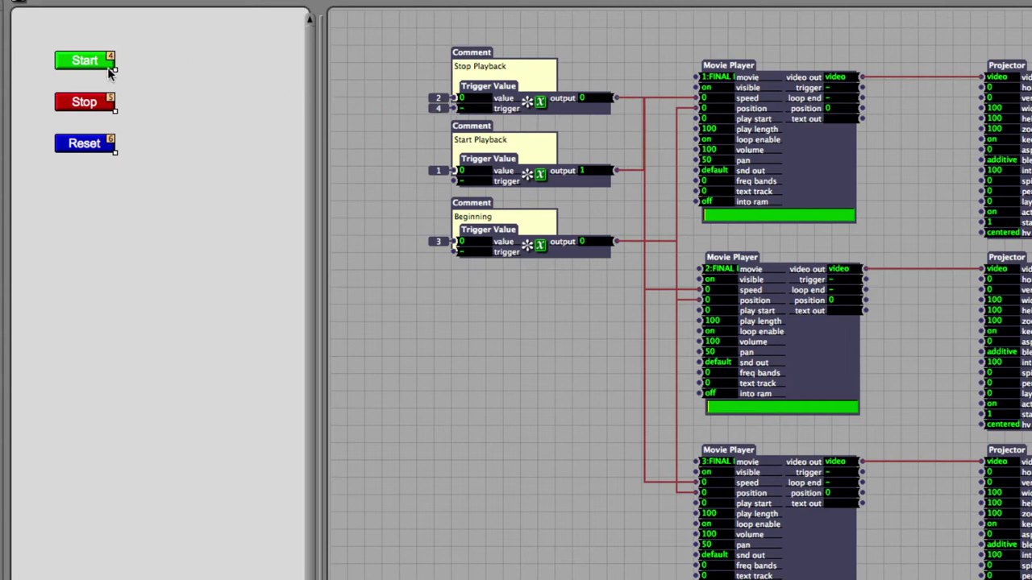
drag(115, 99, 234, 148)
key(super+z)
drag(110, 62, 456, 184)
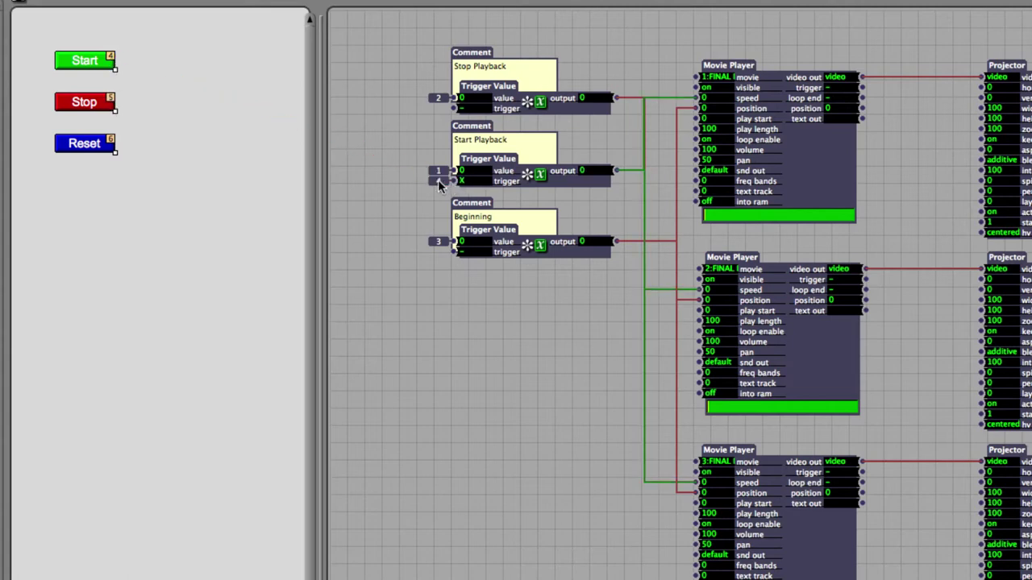
drag(112, 100, 449, 108)
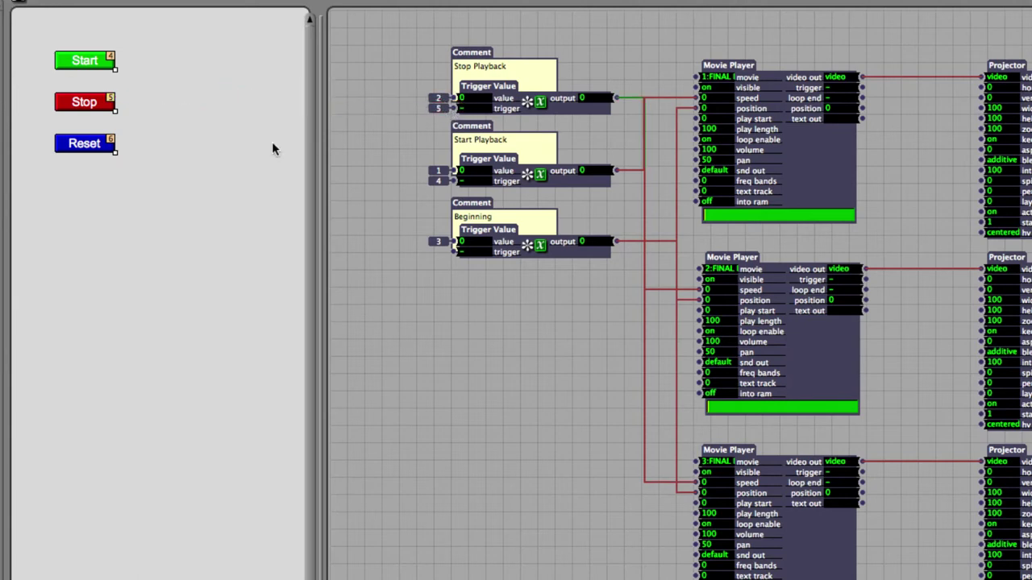
drag(113, 140, 453, 251)
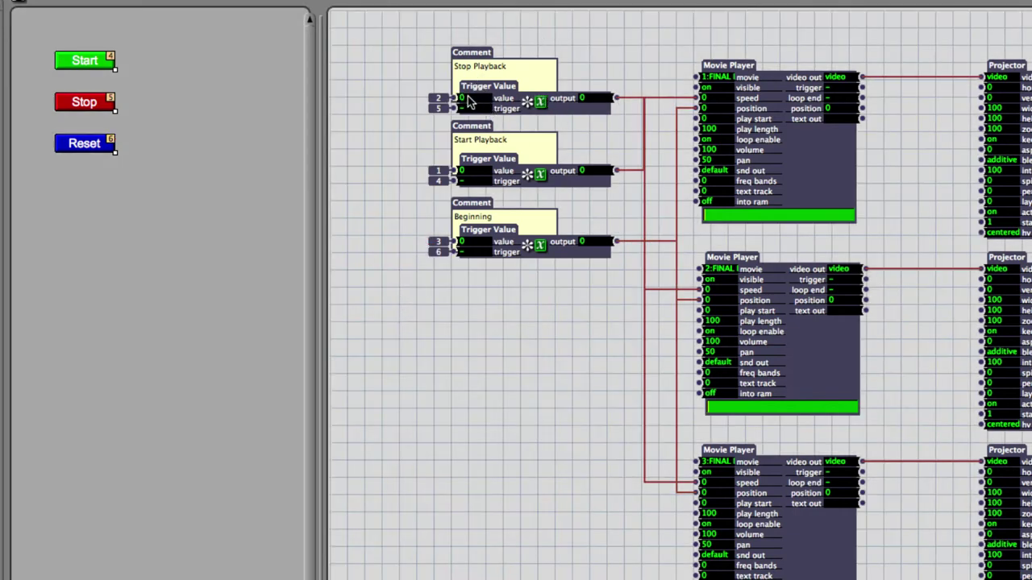
Set the Start Playback trigger's value to 1
click(472, 171)
text(1)
key(Return)
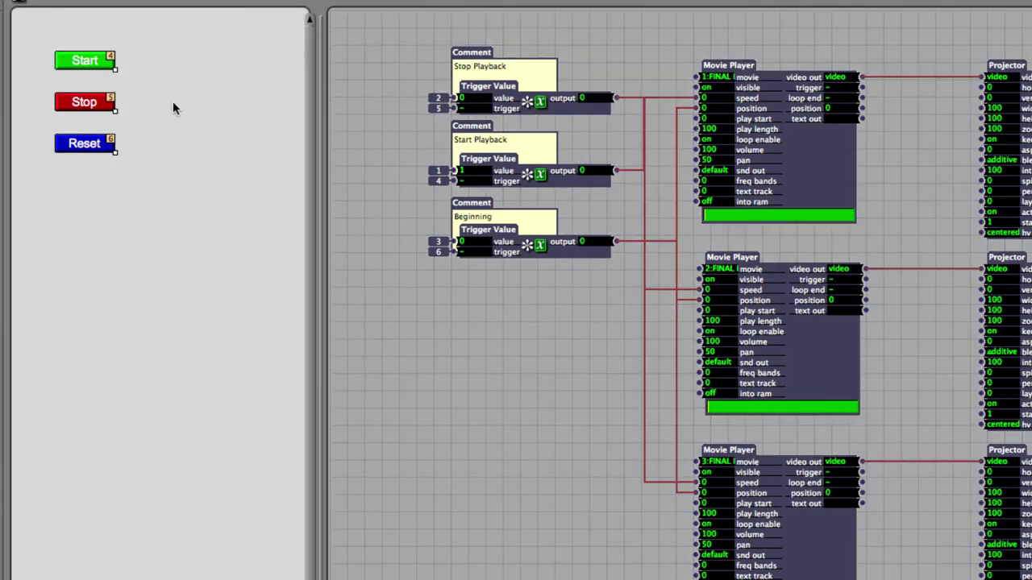
Disable edit mode and use the green Start button to play the three movies on stage
right_click(145, 119)
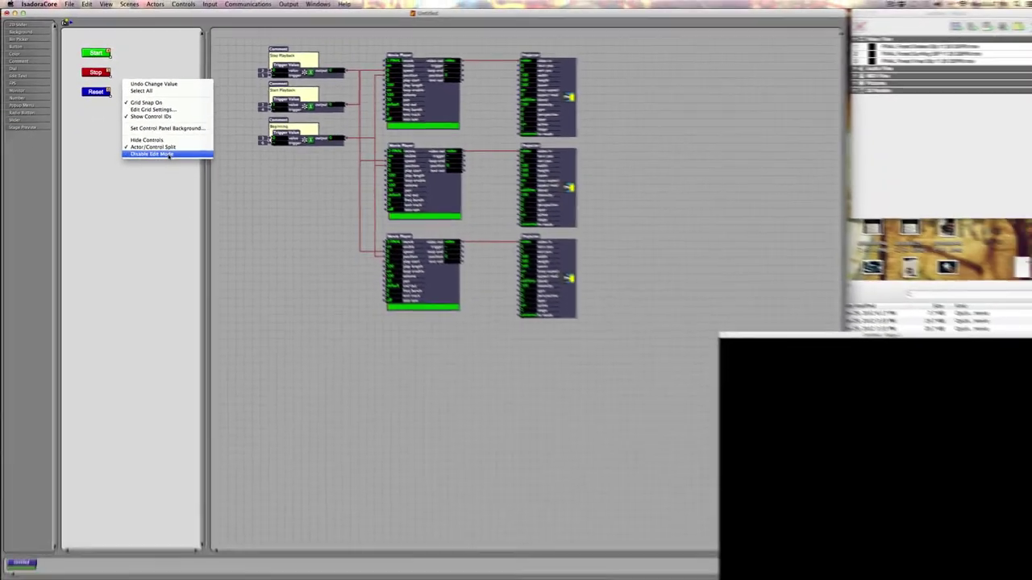
click(196, 260)
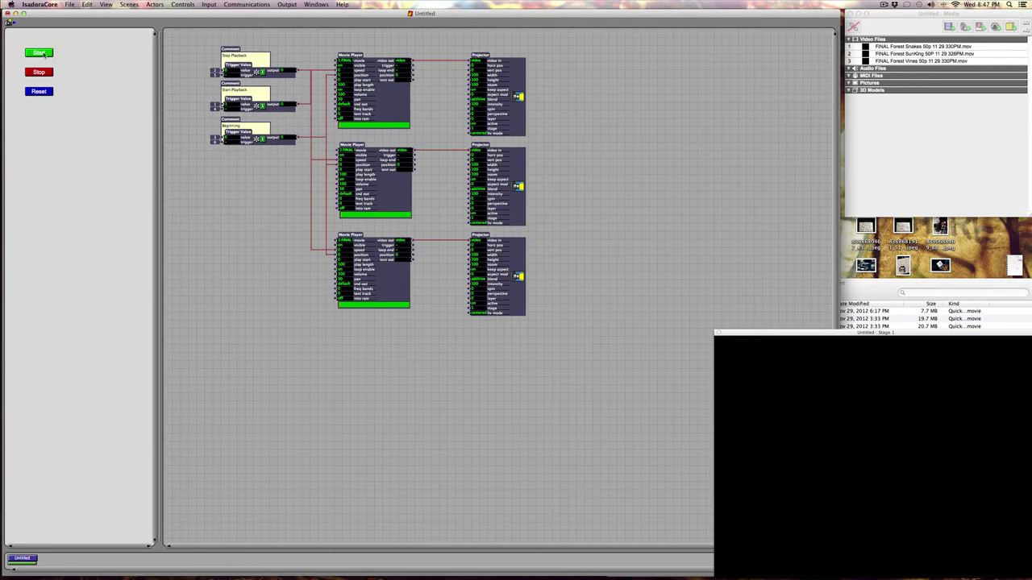
click(38, 53)
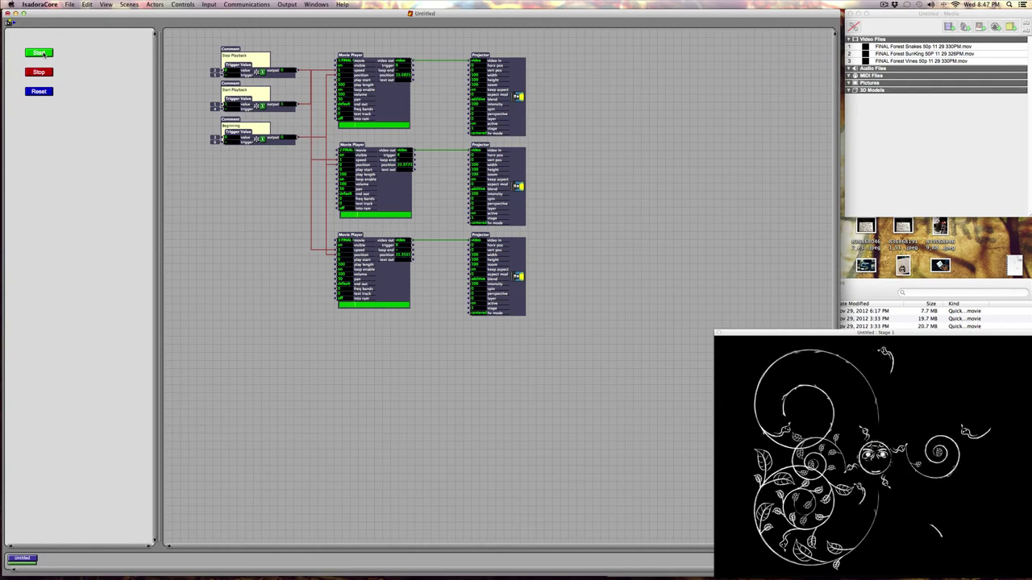
Stop playback, then reset all three movies to position 0, leaving Stage 1 black
click(38, 73)
click(40, 92)
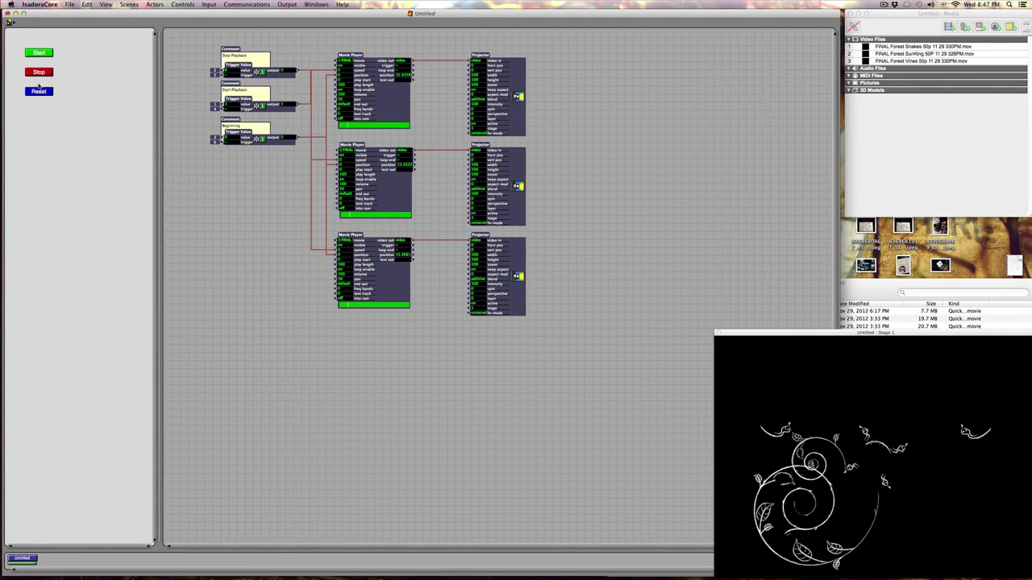
click(41, 92)
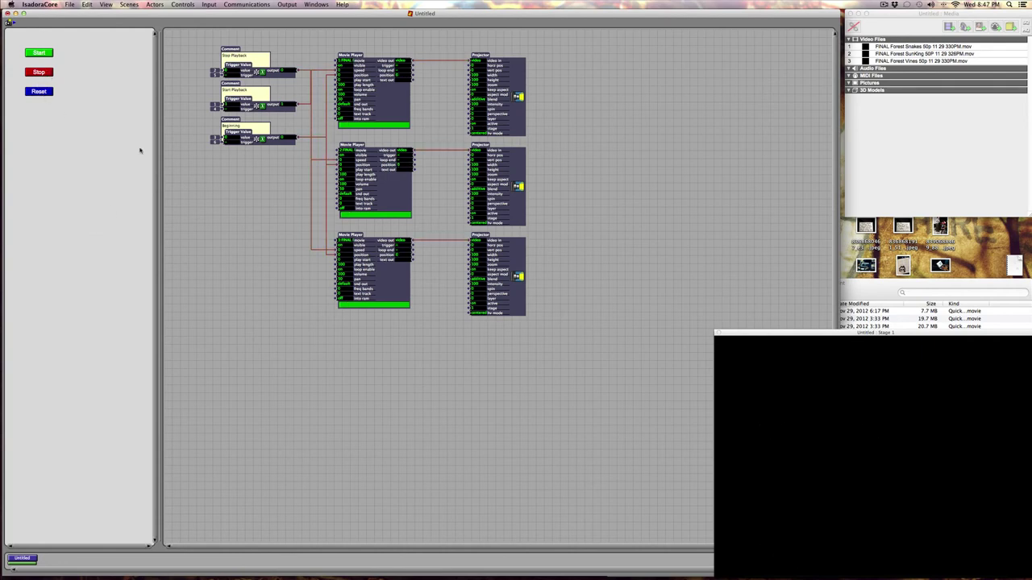
Re-enable edit mode so the Start, Stop and Reset buttons can be changed again
right_click(96, 46)
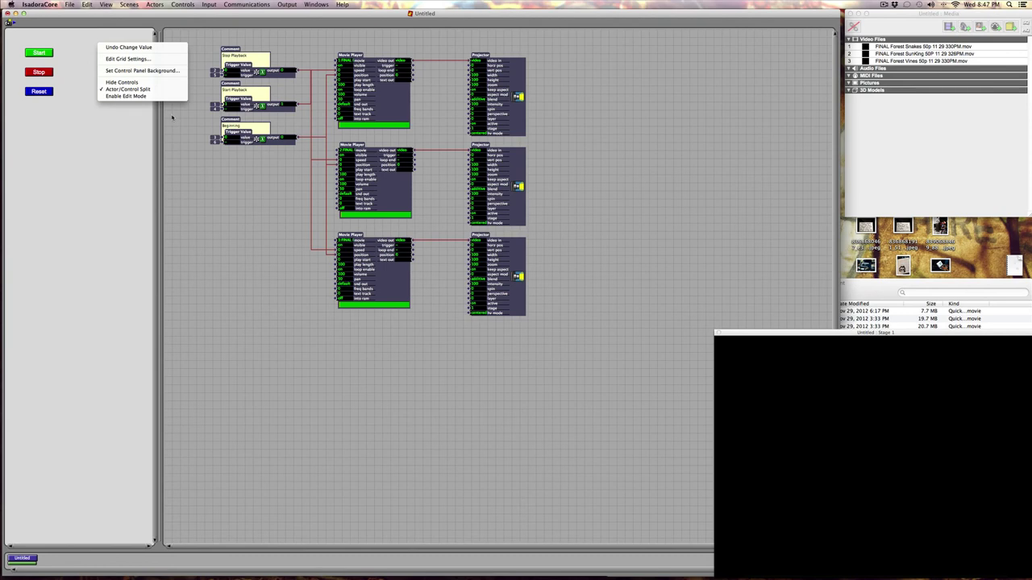
click(125, 96)
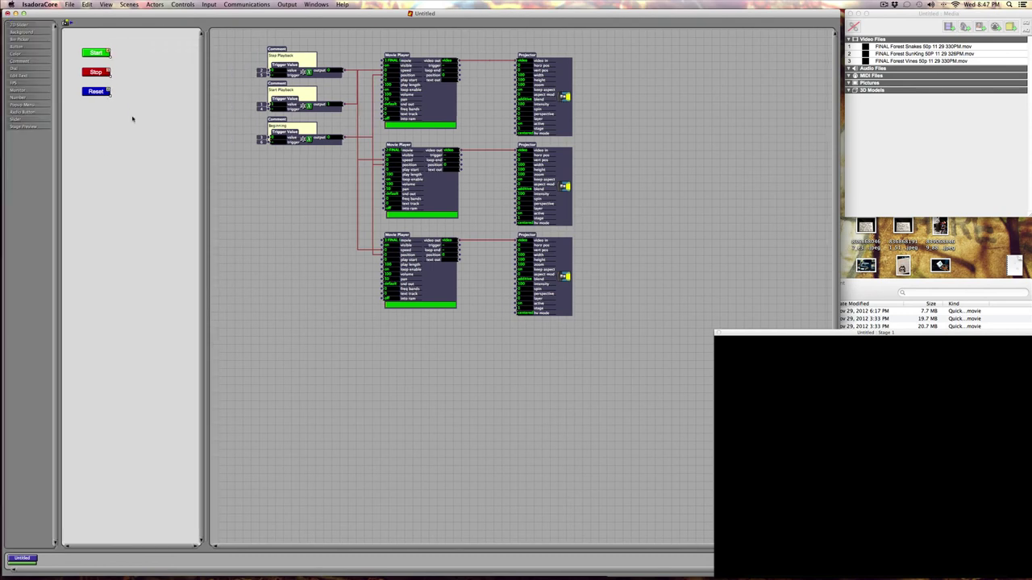